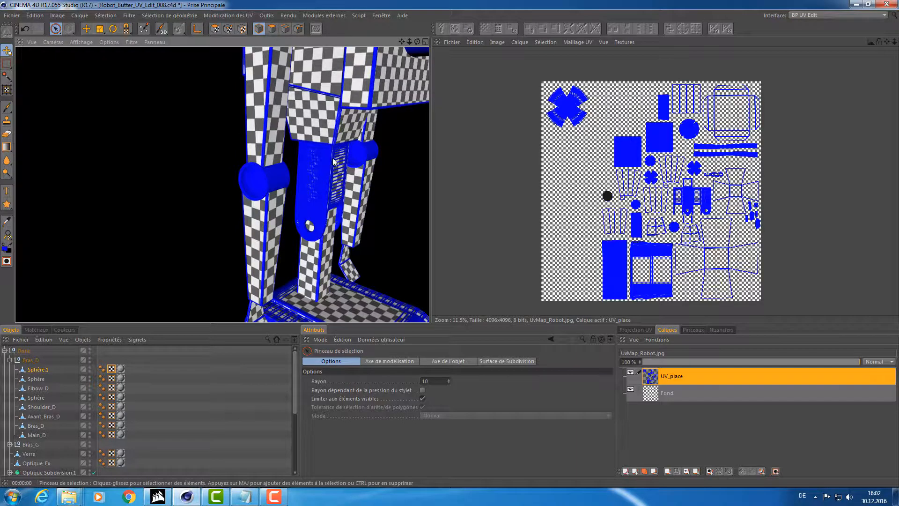
Step: Select all of the robot's objects in polygon mode and hide the UV_place layer in the texture
alt+drag(333, 162, 281, 163)
alt+right_drag(281, 162, 171, 165)
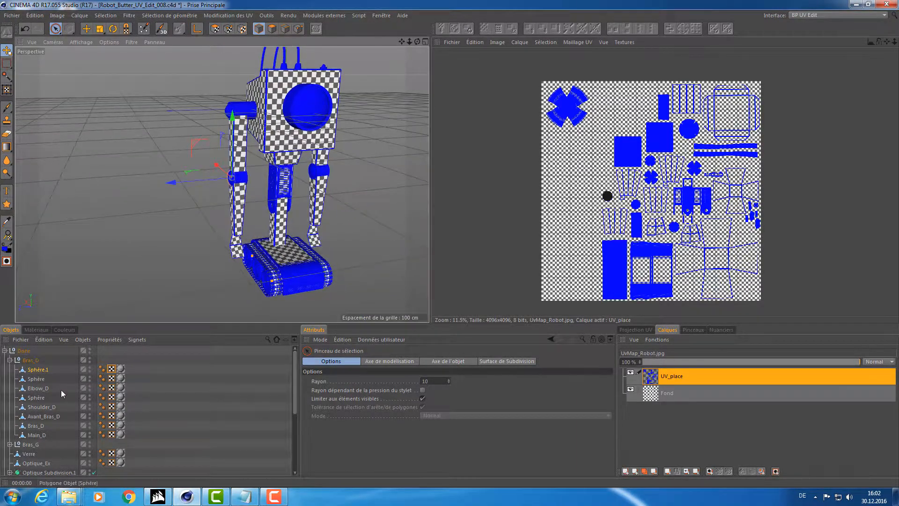
key(ctrl+a)
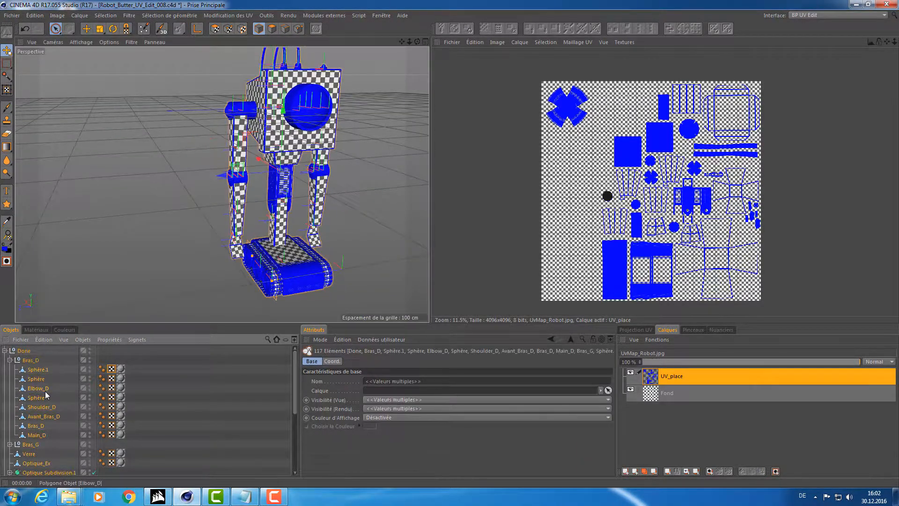
click(272, 29)
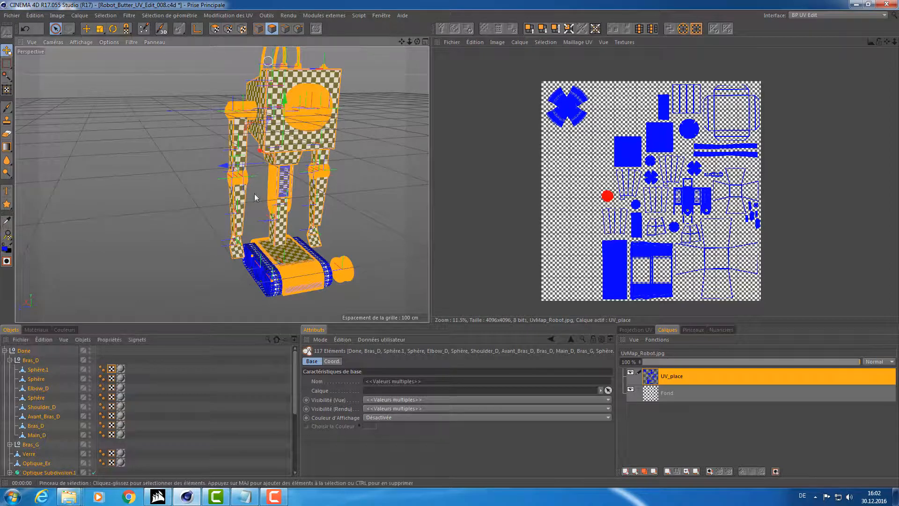
click(631, 373)
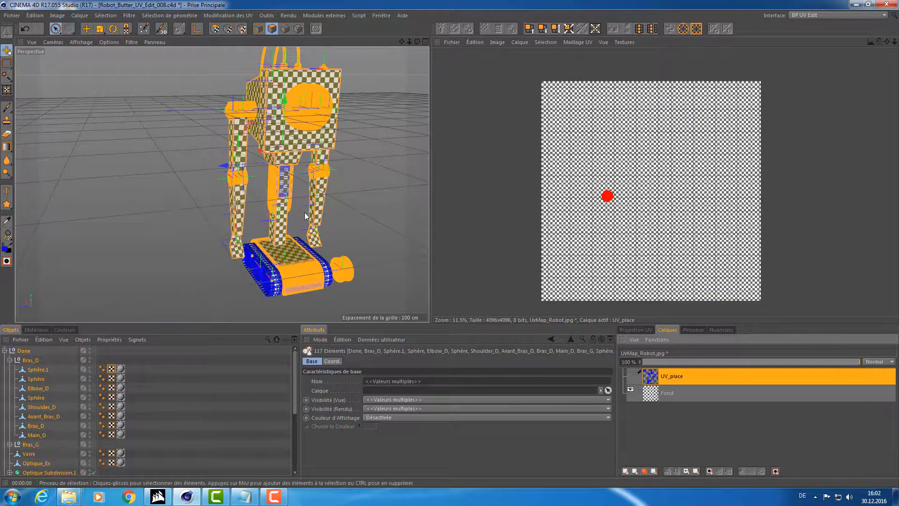
Step: Examine the checker texture on the robot's arms, legs, base and head for even, undistorted squares
mouse_move(306, 213)
alt+mouse_down()
mouse_move(344, 206)
mouse_move(308, 207)
alt+mouse_up()
mouse_move(308, 209)
alt+right_down()
mouse_move(330, 204)
mouse_move(285, 204)
mouse_move(296, 199)
alt+right_up()
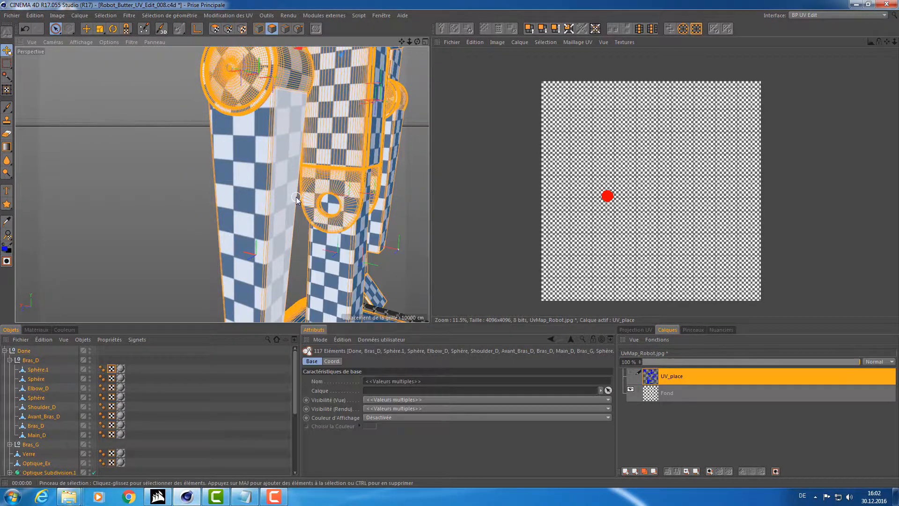
alt+right_drag(277, 161, 280, 100)
alt+drag(280, 98, 166, 111)
alt+right_drag(166, 111, 187, 77)
alt+middle_drag(361, 318, 323, 253)
alt+right_drag(322, 253, 259, 177)
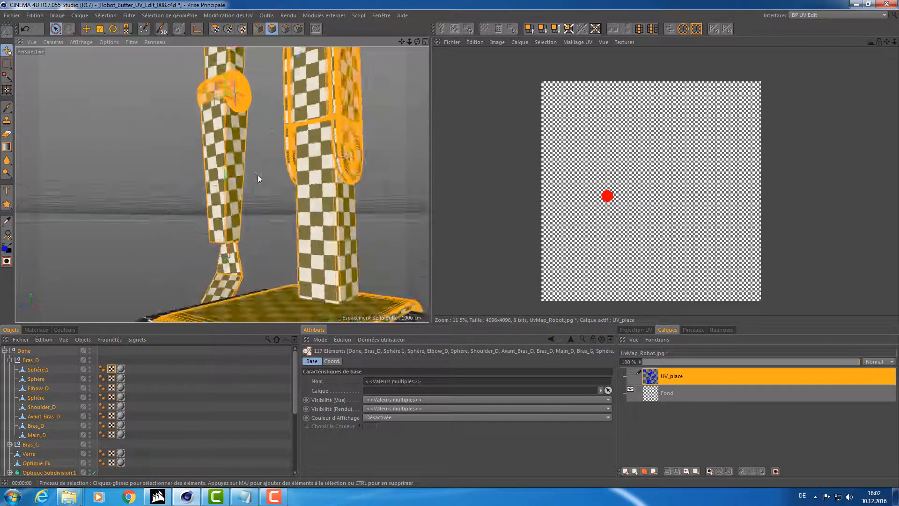
alt+drag(259, 178, 235, 213)
alt+right_drag(235, 213, 165, 144)
alt+drag(165, 146, 362, 193)
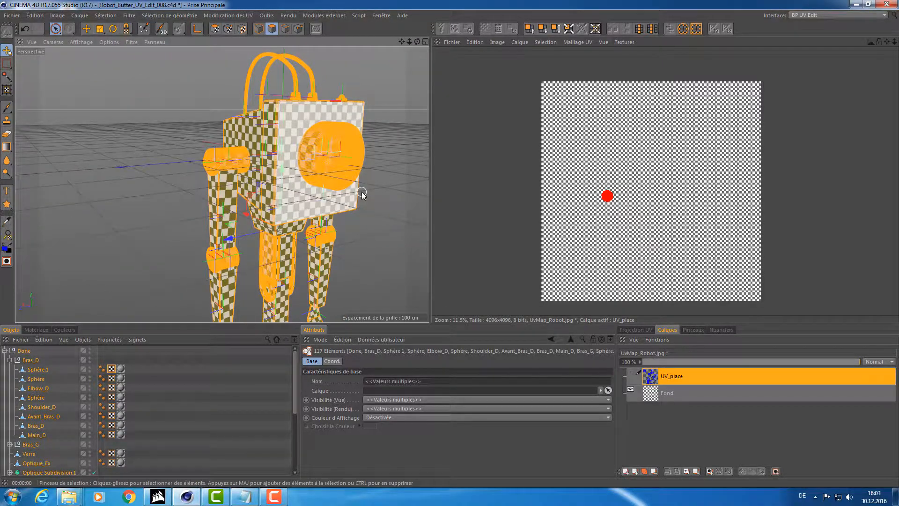
right_click(362, 194)
key(Escape)
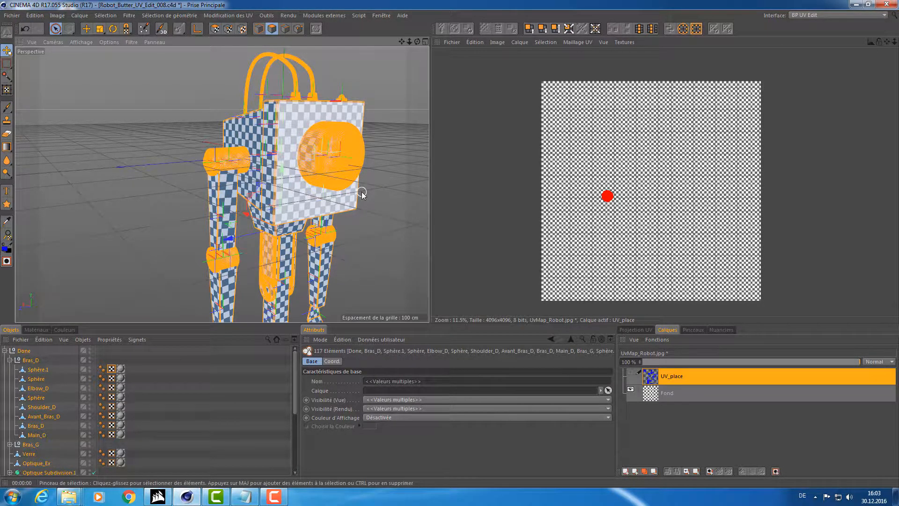
key(n)
key(a)
alt+drag(362, 193, 228, 226)
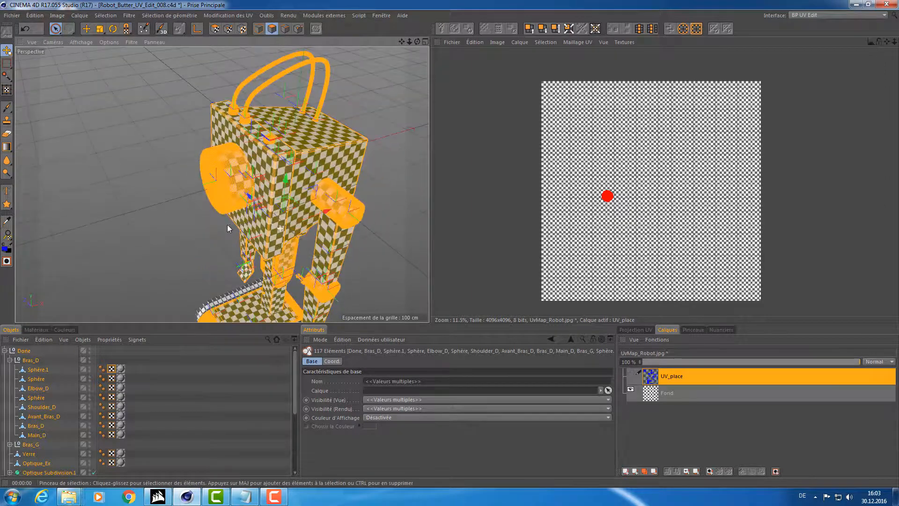
Step: Deselect all of the robot's polygons with the Move tool active and return to object mode
key(e)
click(147, 204)
mouse_move(148, 205)
alt+mouse_down()
mouse_move(181, 255)
mouse_move(175, 219)
mouse_move(267, 224)
mouse_move(239, 227)
alt+mouse_up()
scroll(196, 221, up, 6)
alt+right_drag(239, 228, 193, 211)
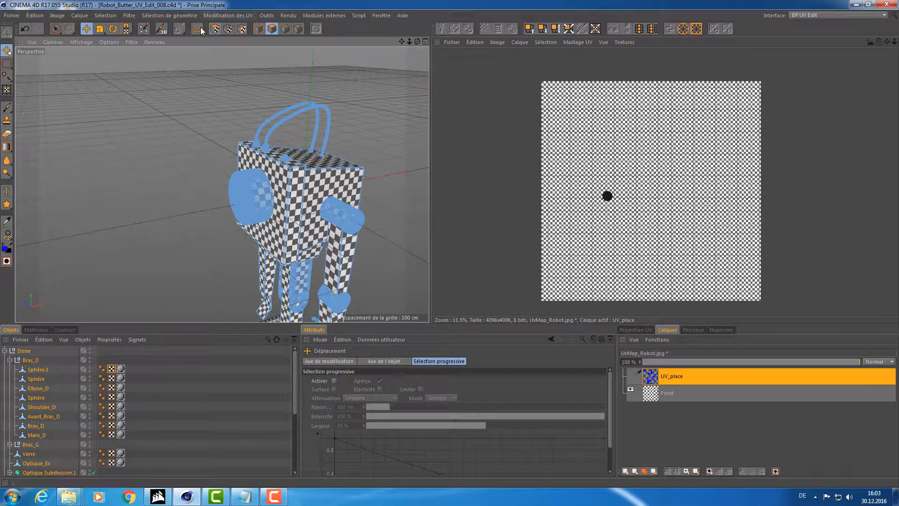
click(257, 30)
Step: Switch the interface layout to Interface de Démarrage (Utilisateur)
click(813, 17)
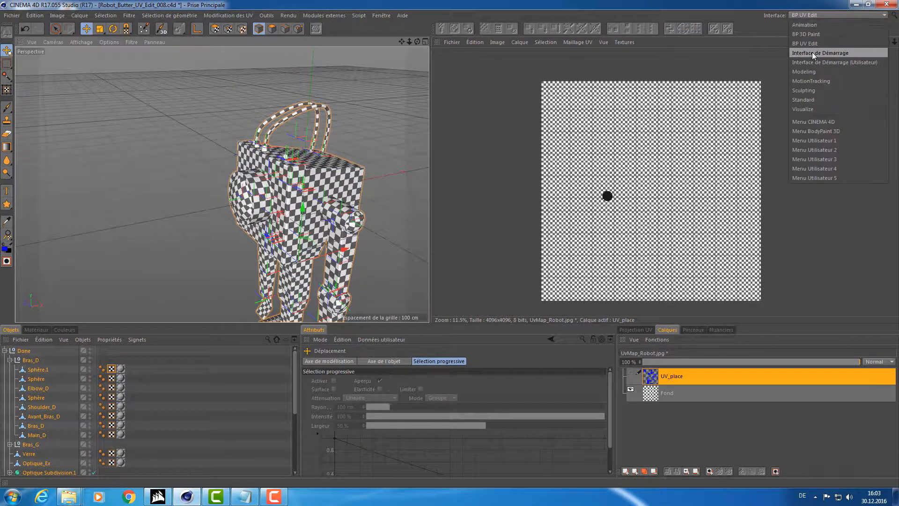
click(814, 63)
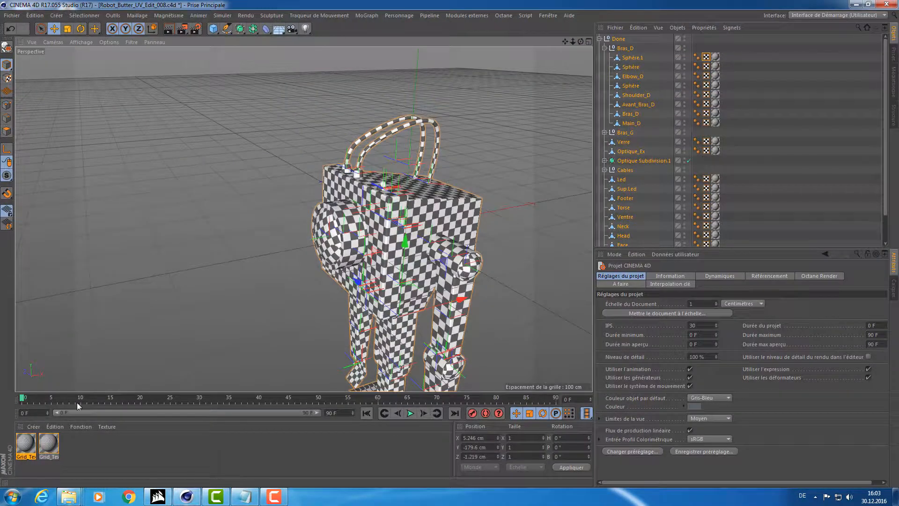
scroll(653, 190, up, 2)
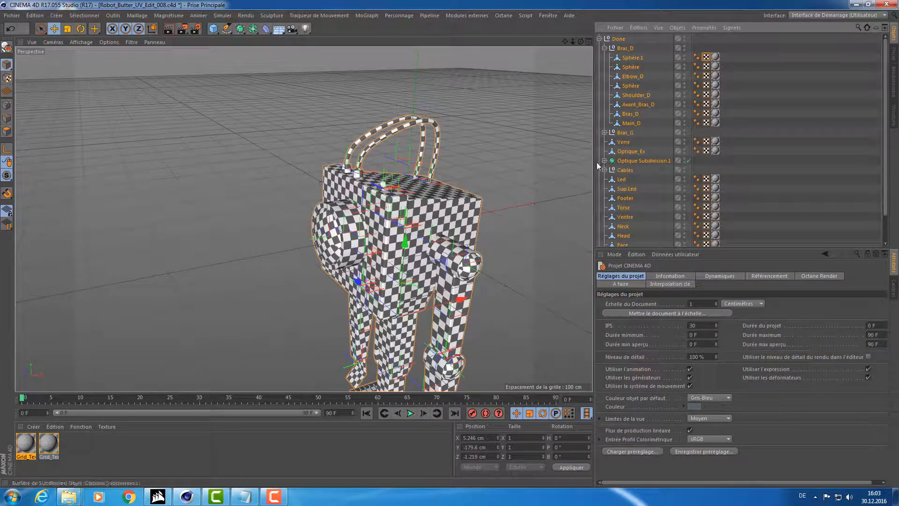
Step: Save the project as a new version named Robot_Butter_UV_Edit_009
key(ctrl+shift+s)
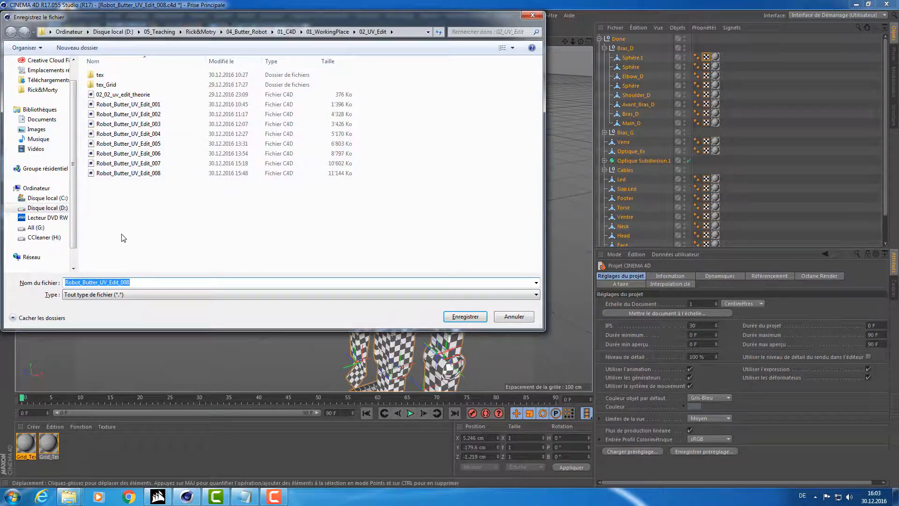
click(141, 283)
key(BackSpace)
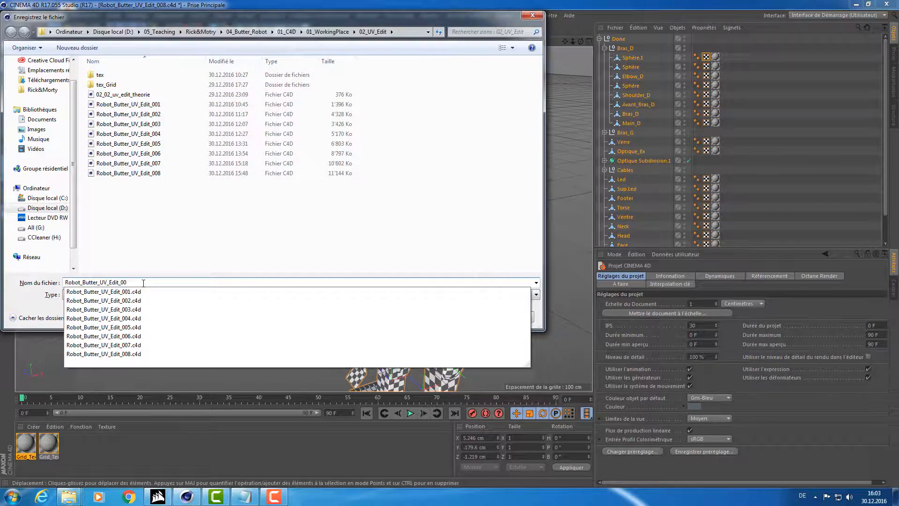
text(9)
click(450, 320)
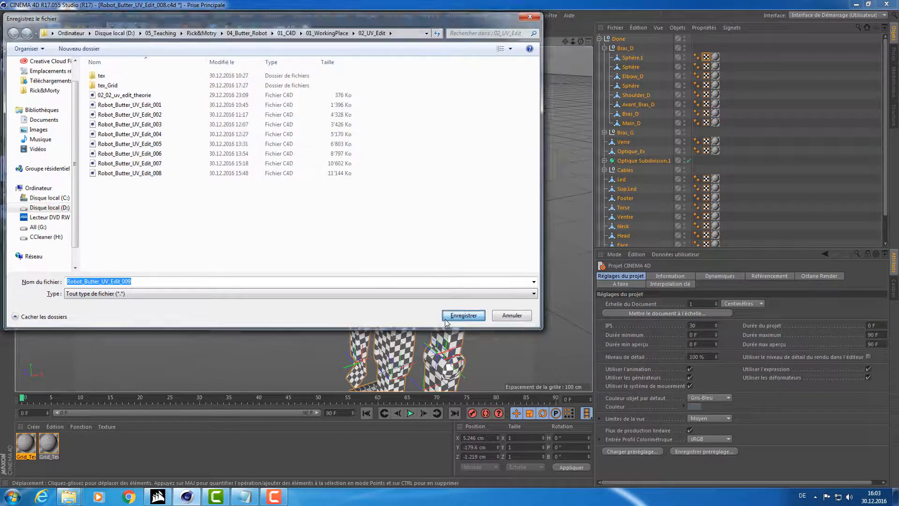
Step: Collapse the Done group and delete the empty Robot_Butter_To_Do null
click(427, 281)
alt+drag(424, 280, 474, 175)
click(600, 38)
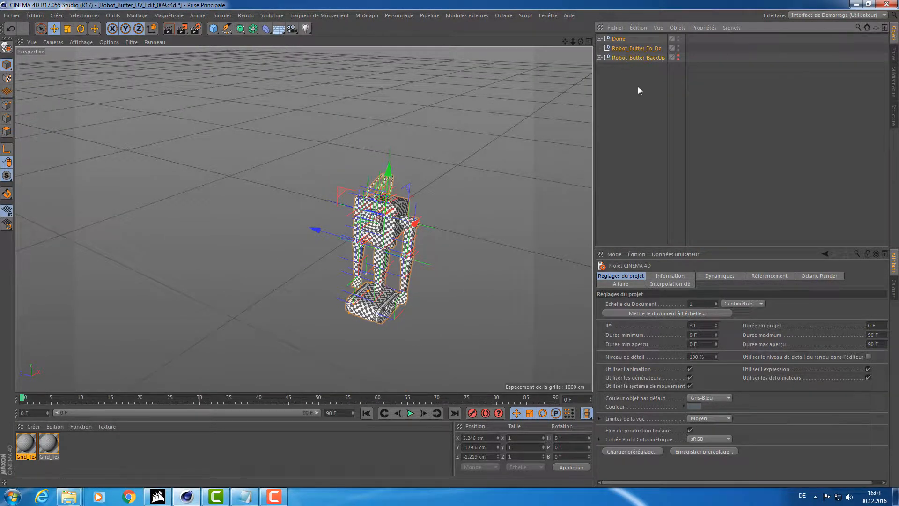
click(629, 49)
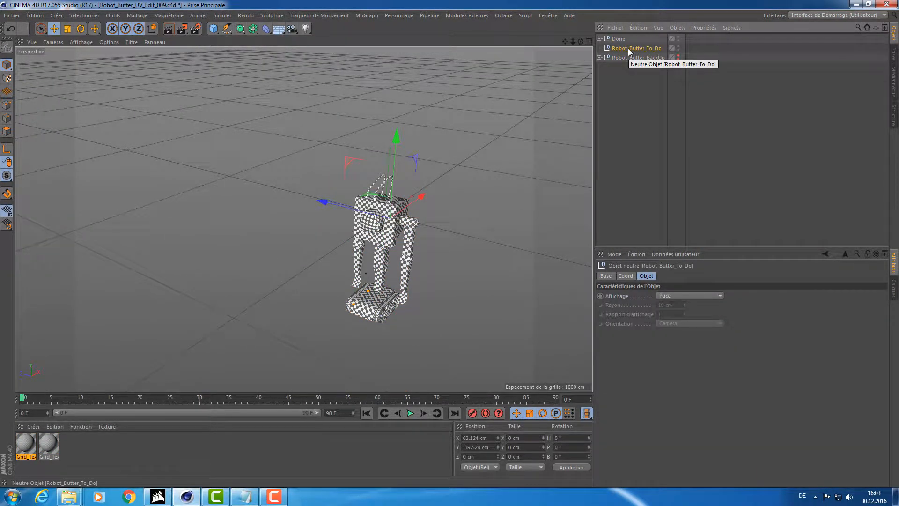
key(Delete)
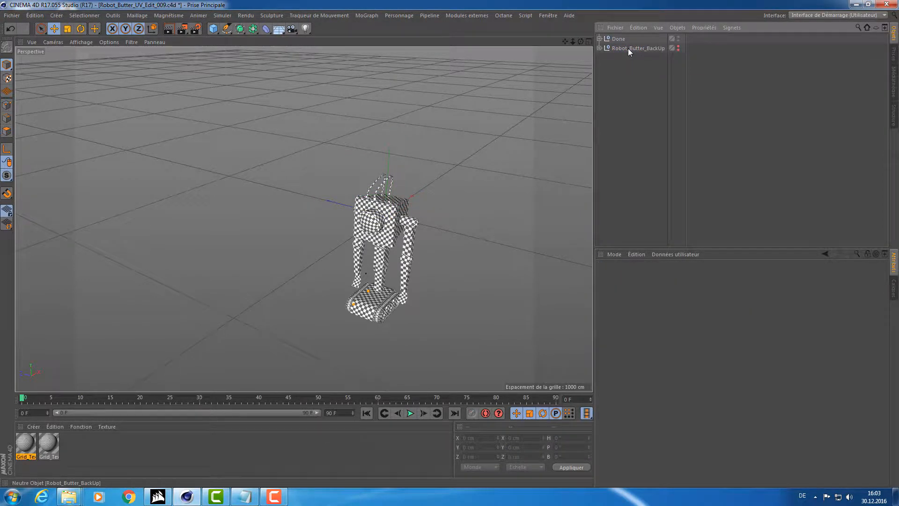
Step: Rename the Done group as Robot_Butter
double_click(619, 39)
key(ctrl+v)
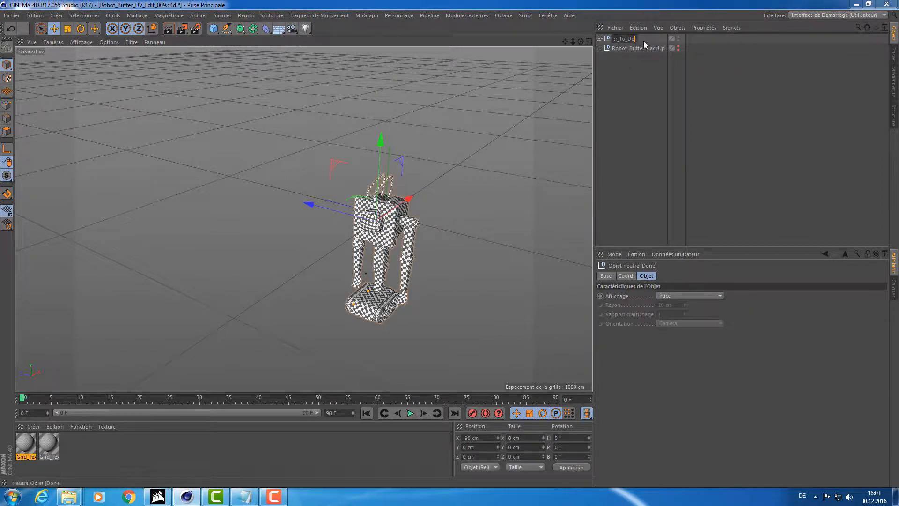
drag(631, 41, 553, 32)
key(Return)
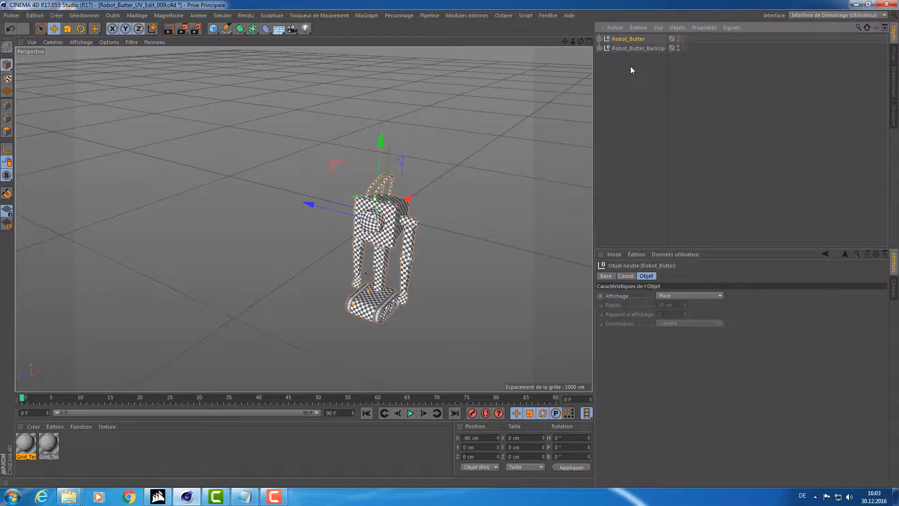
Step: Rename the Robot_Butter_BackUp group as Robot_Butter_BackUp_v1
double_click(640, 48)
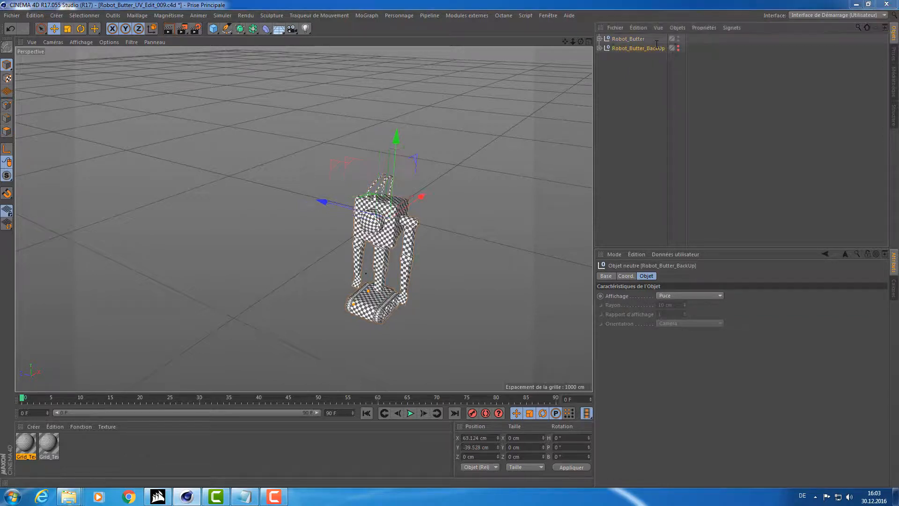
text(_v1)
key(Return)
key(Up)
key(Return)
key(Right)
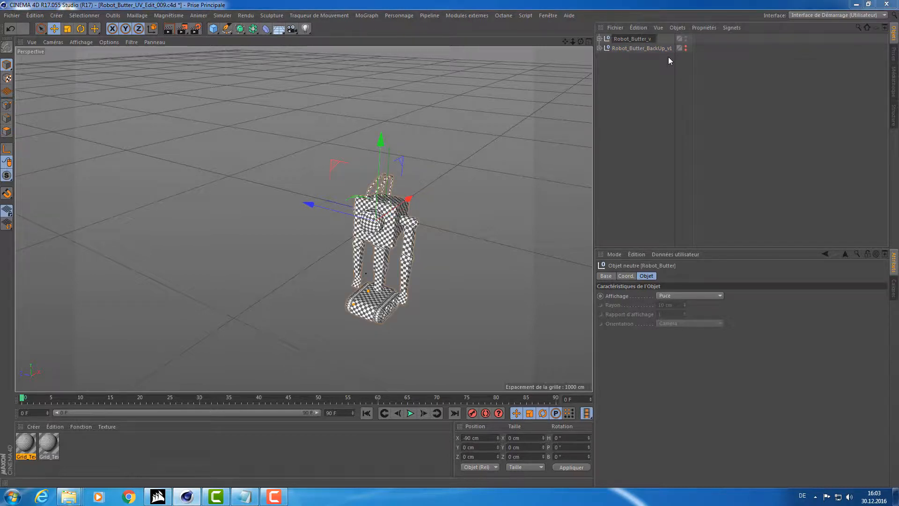
key(Escape)
Step: Duplicate the Robot_Butter group and rename the original as Robot_Butter_BackUp_v2
key(ctrl+c)
key(ctrl+v)
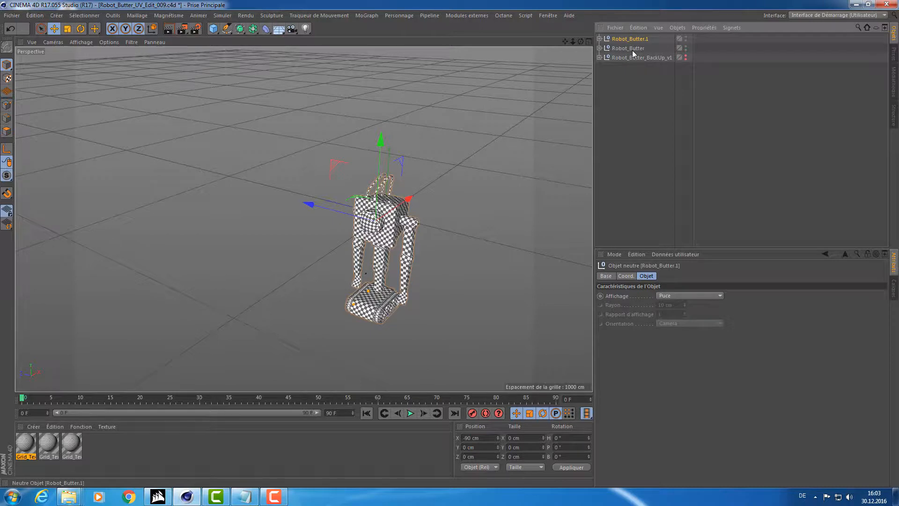
double_click(632, 49)
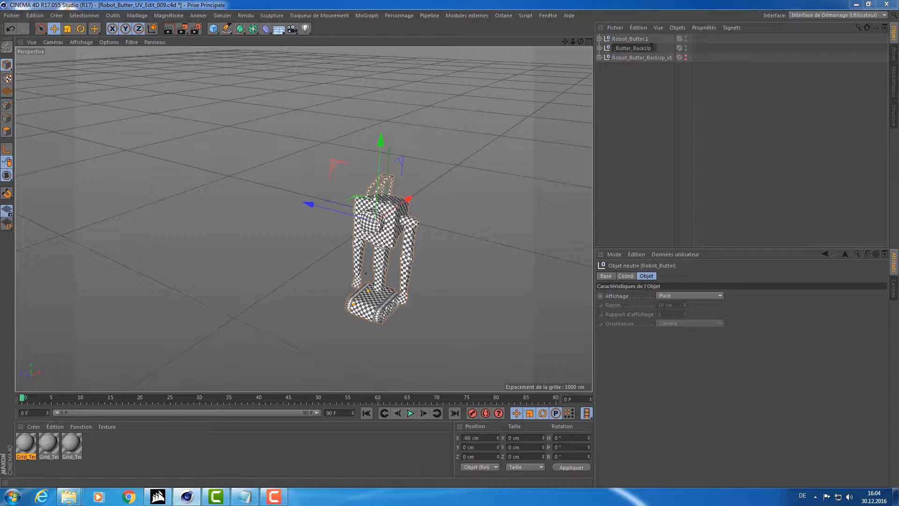
text(_BackUp_v2)
key(Return)
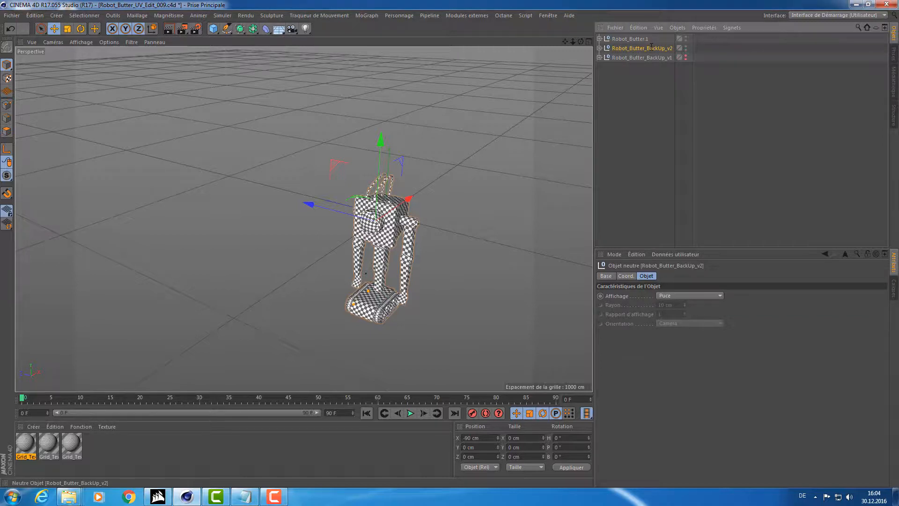
Step: Try moving the duplicate group Robot_Butter.1 along the X axis, and undo the last move
click(627, 39)
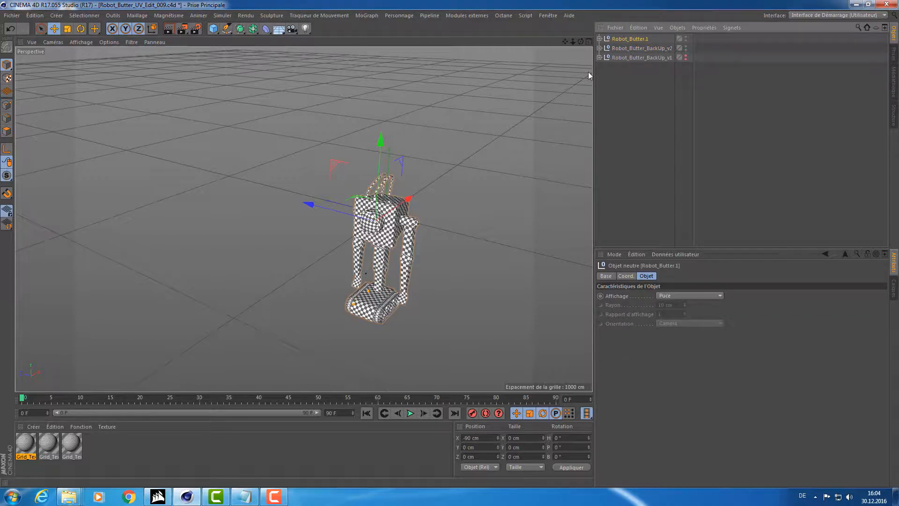
key(e)
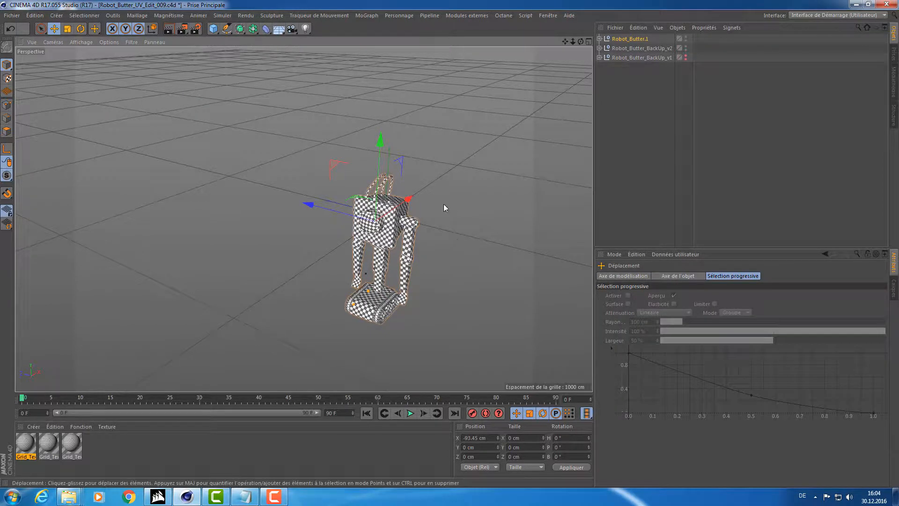
mouse_move(410, 195)
mouse_down()
mouse_move(366, 204)
mouse_move(424, 202)
mouse_up()
key(ctrl+z)
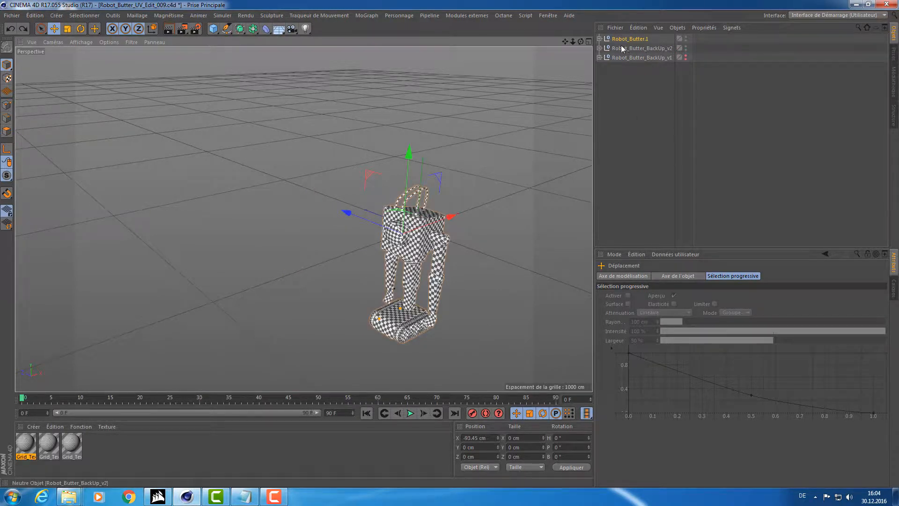
Step: Move Optique Subdivision.1 out of the Robot_Butter.1 group to the top level of the hierarchy and hide it
click(600, 38)
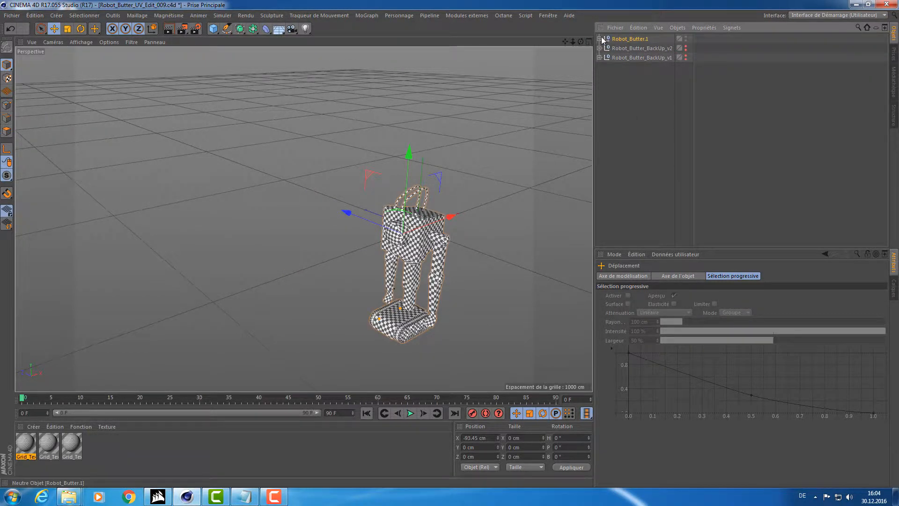
click(604, 47)
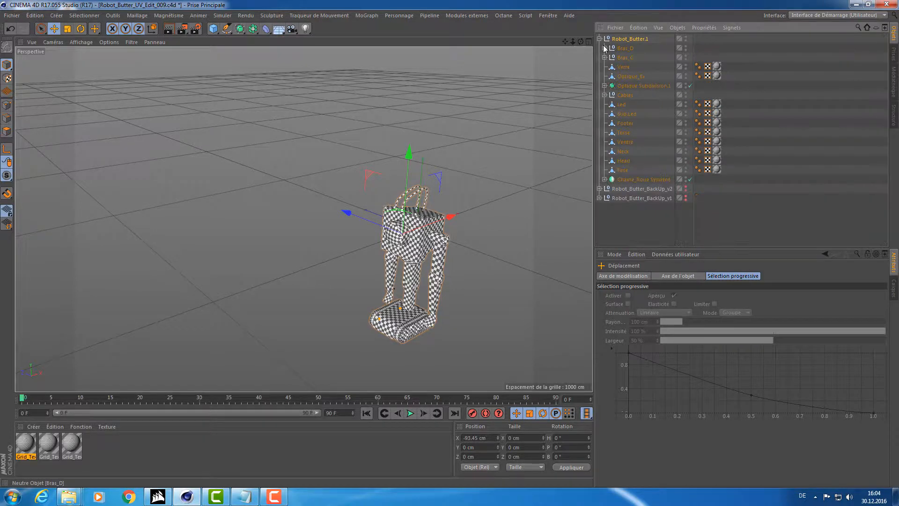
click(604, 86)
click(604, 86)
click(613, 86)
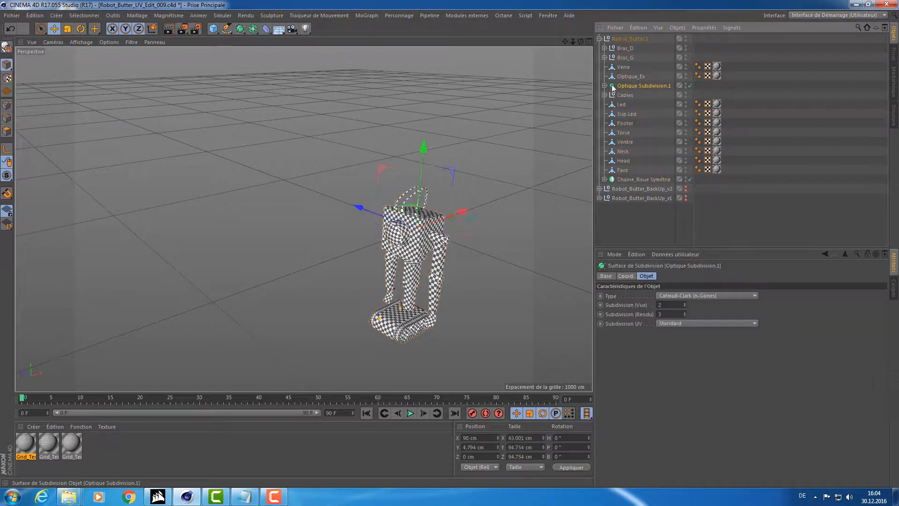
drag(632, 38, 633, 38)
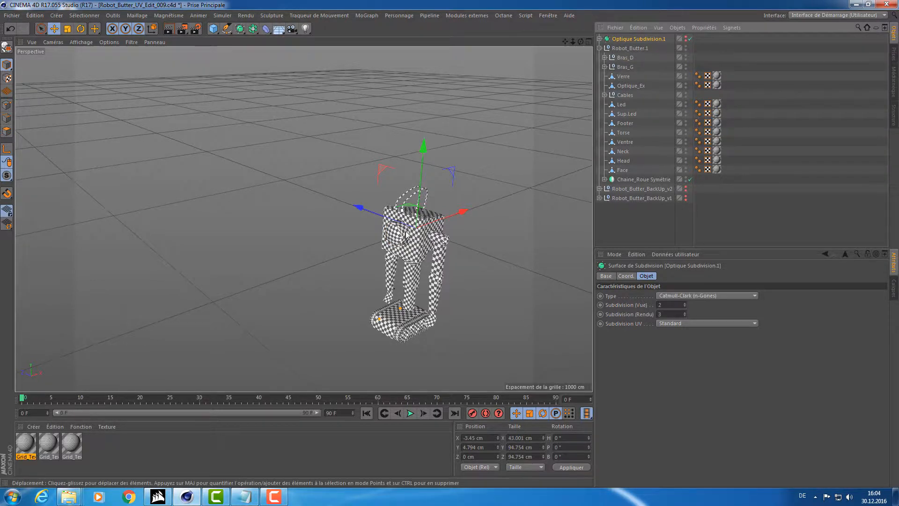
Step: Try moving the Verre lens along the axis that points out from the robot's face
scroll(404, 233, up, 8)
click(355, 245)
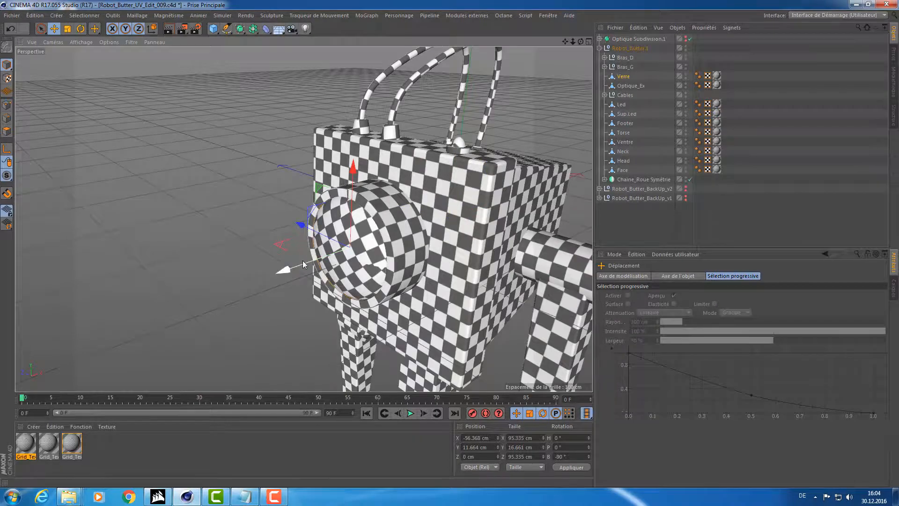
drag(303, 260, 477, 108)
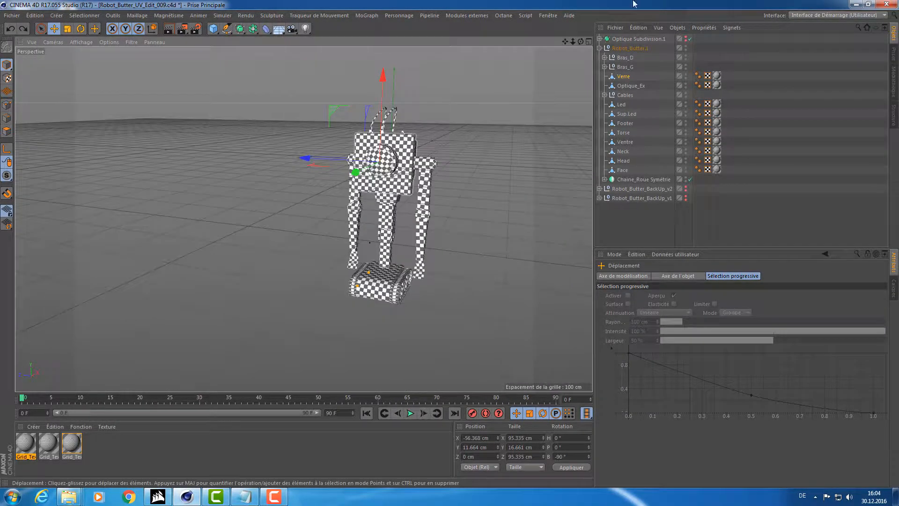
Step: Move Maillage and Roue out of Chaine_Roue Symétrie to sit directly under Robot_Butter.1, and delete the symmetry object with its leftover cloners
click(624, 181)
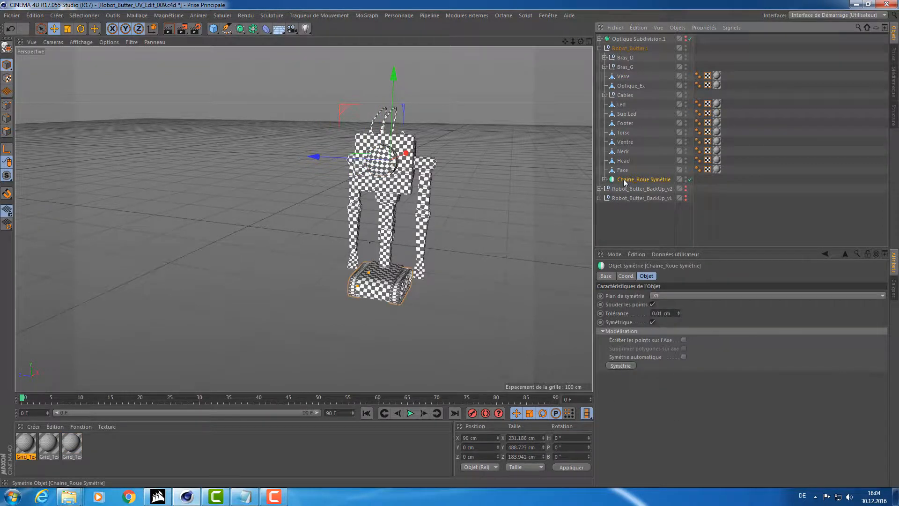
click(605, 181)
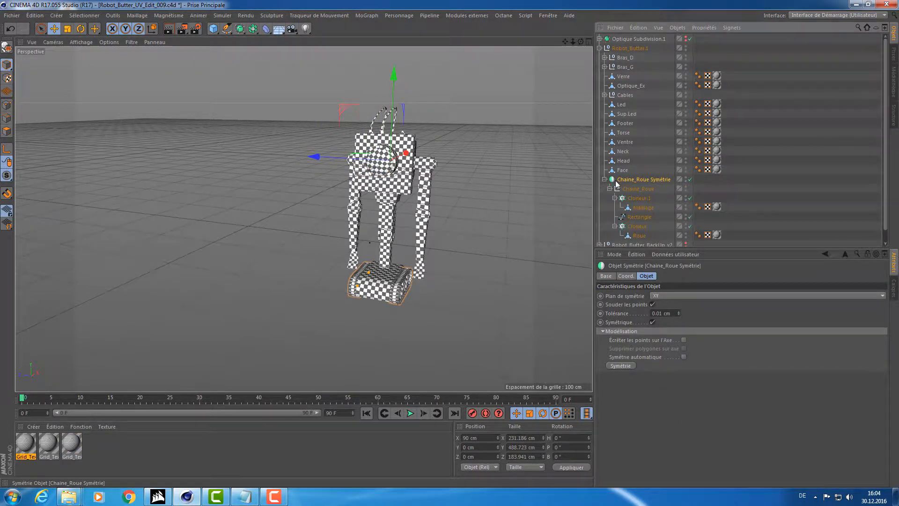
click(638, 236)
ctrl+click(644, 207)
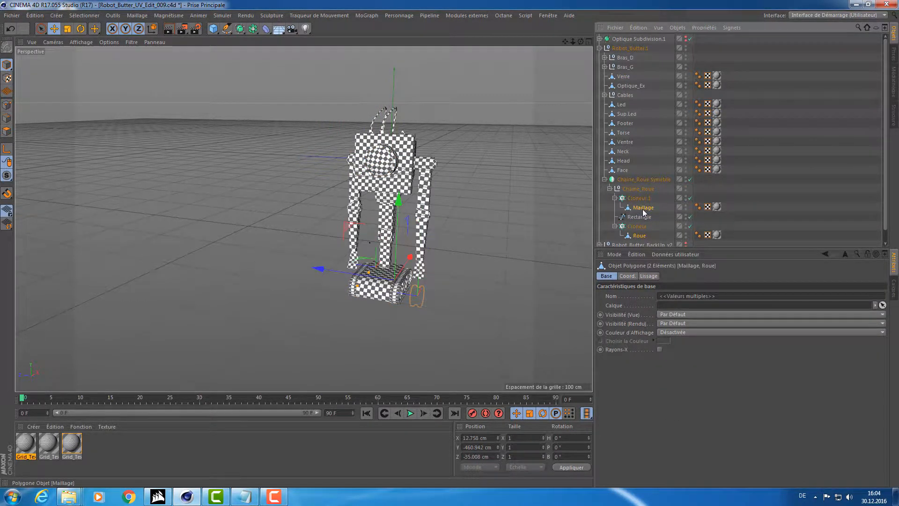
drag(619, 176, 620, 176)
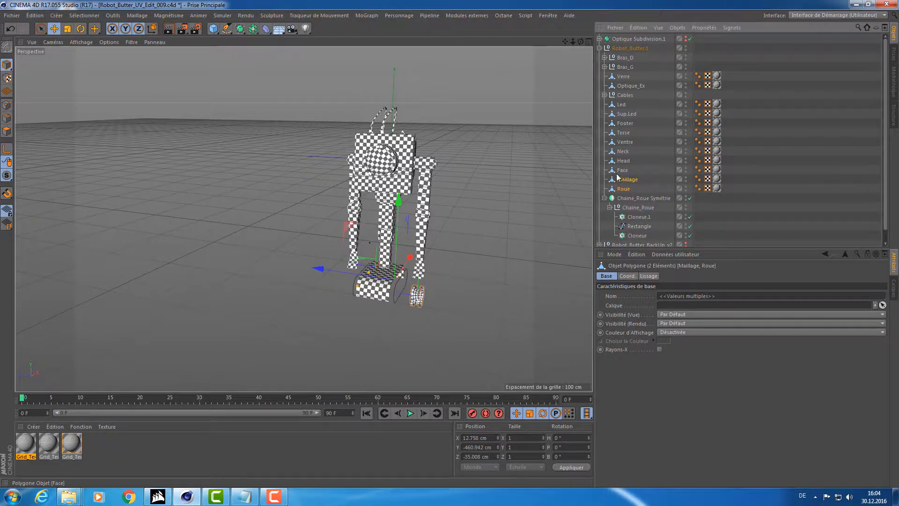
click(628, 199)
key(Delete)
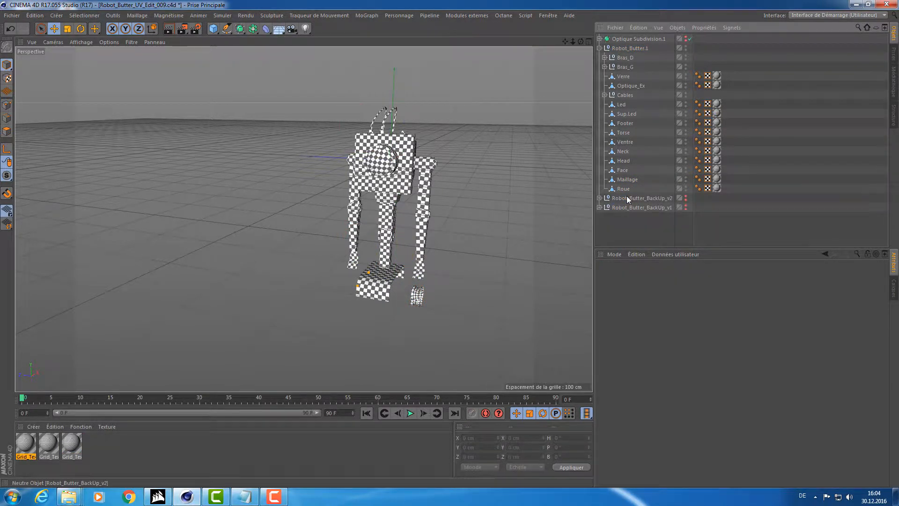
Step: Move the Maillage track link horizontally next to the wheel, to about X 44.9 cm and Z -167.3 cm
alt+drag(487, 185, 429, 252)
scroll(429, 252, up, 10)
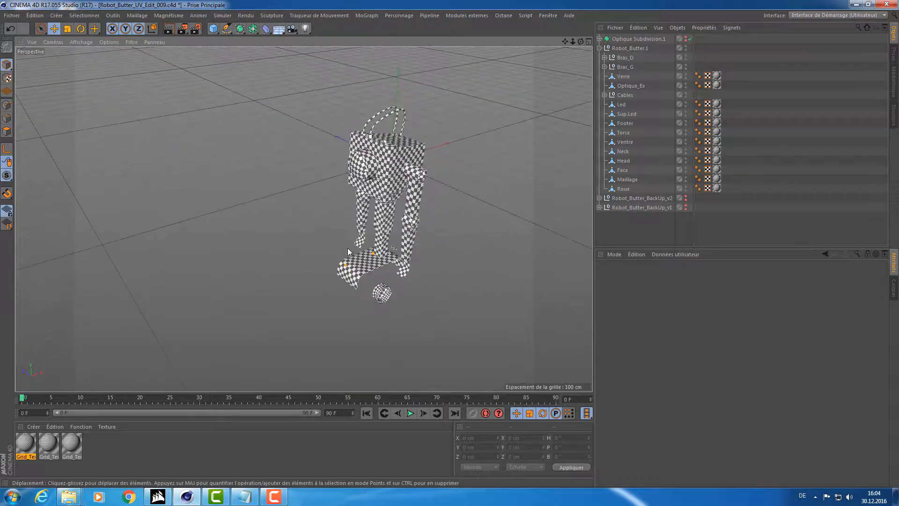
click(387, 241)
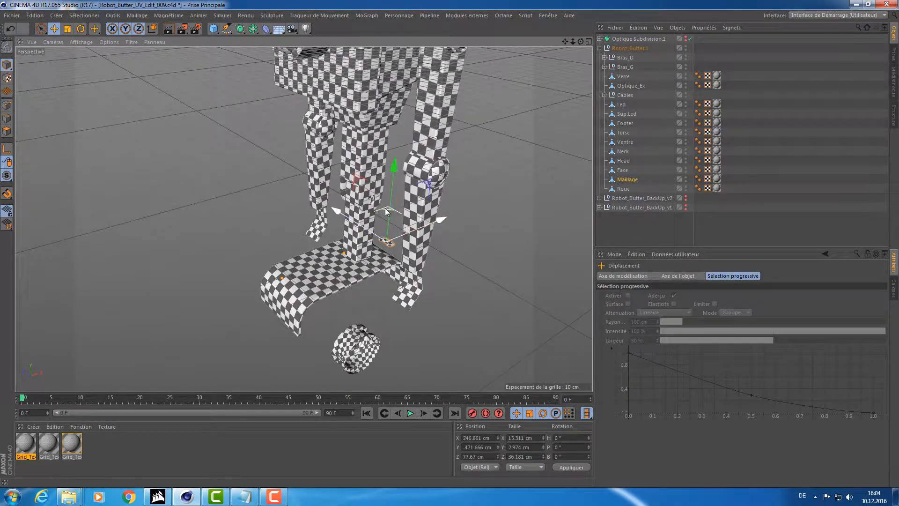
drag(386, 214, 399, 253)
alt+right_drag(327, 72, 356, 113)
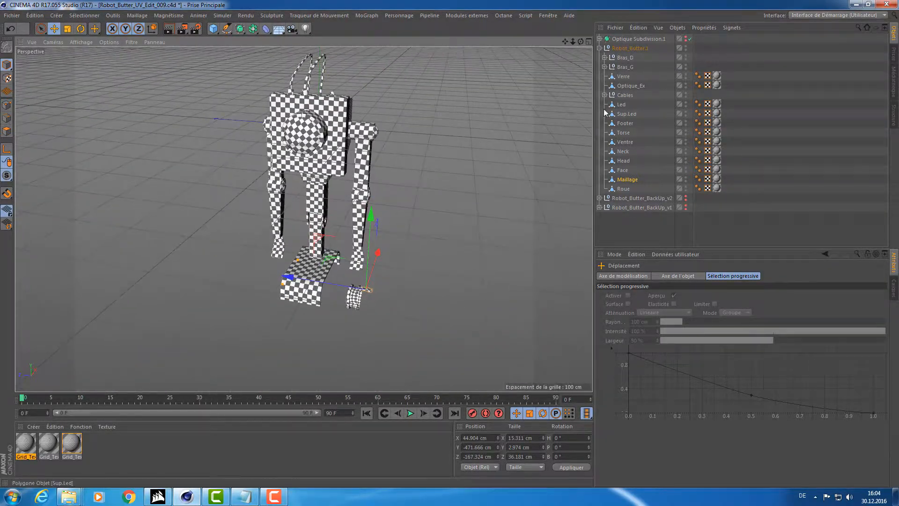
Step: Move the cable subdivision object and both Cable_Sup objects out of the second Cable group to directly under Robot_Butter.1
click(605, 95)
click(610, 104)
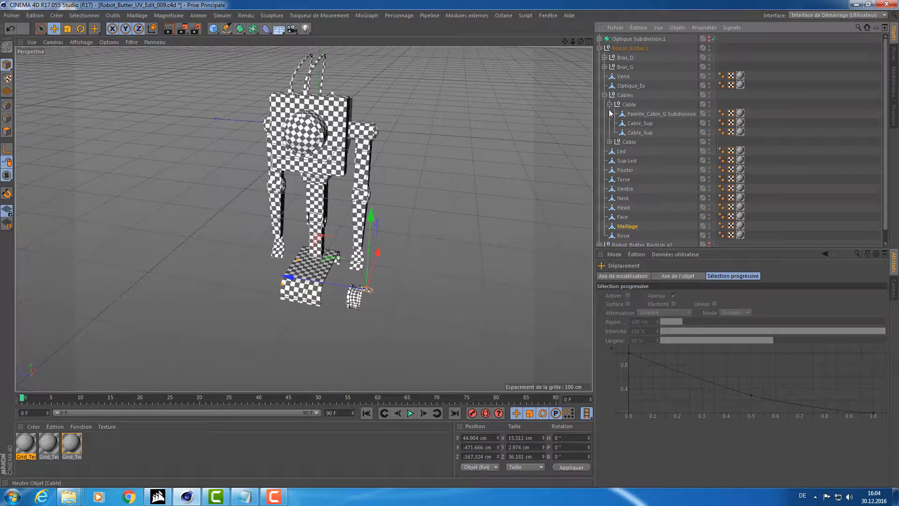
click(611, 141)
click(638, 151)
shift+click(630, 172)
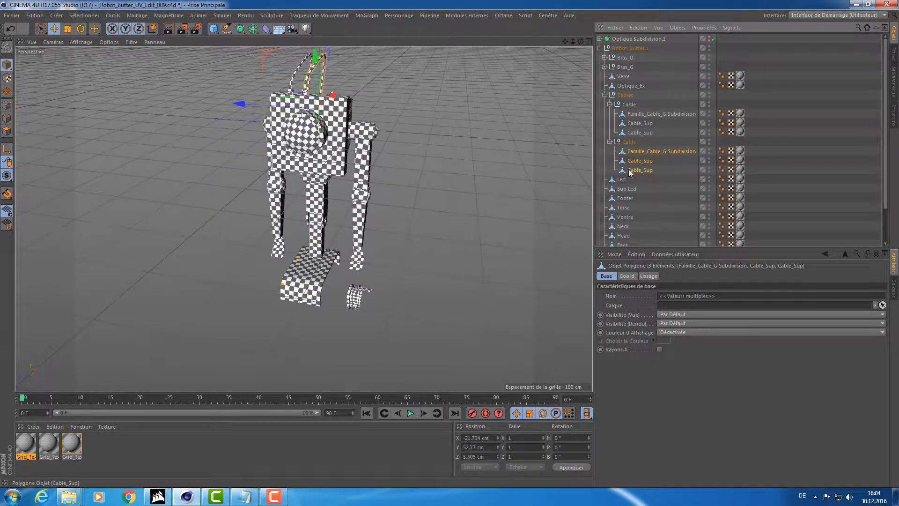
drag(625, 179, 625, 177)
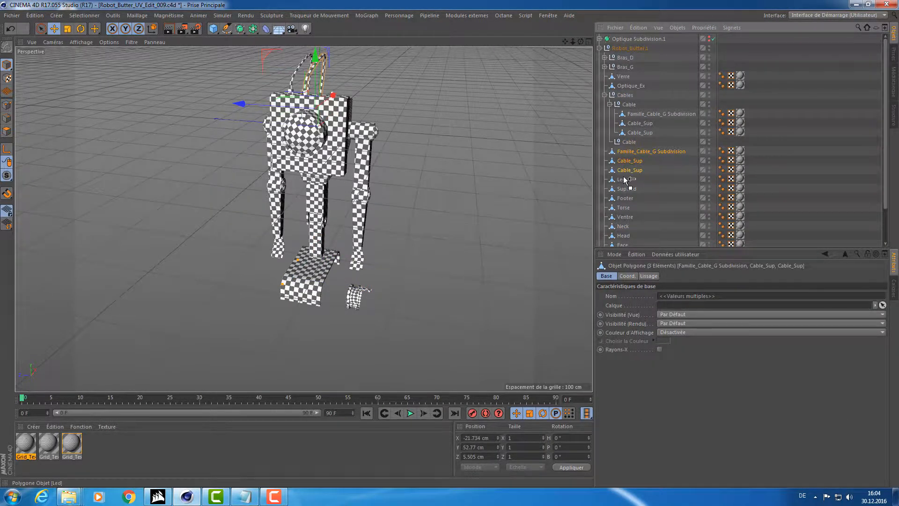
Step: Move the first Cable group's three objects to directly under Robot_Butter.1 and delete the emptied Cables group
click(638, 131)
shift+click(626, 116)
drag(628, 91, 627, 92)
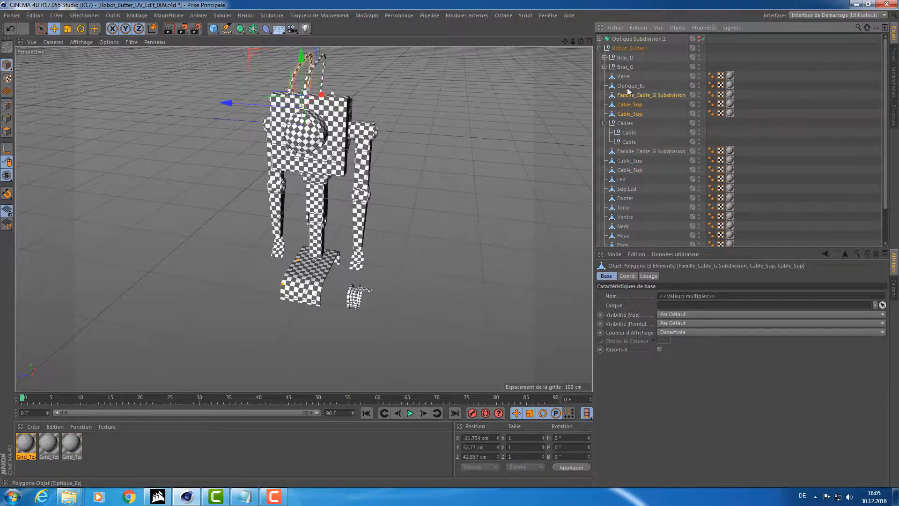
click(624, 123)
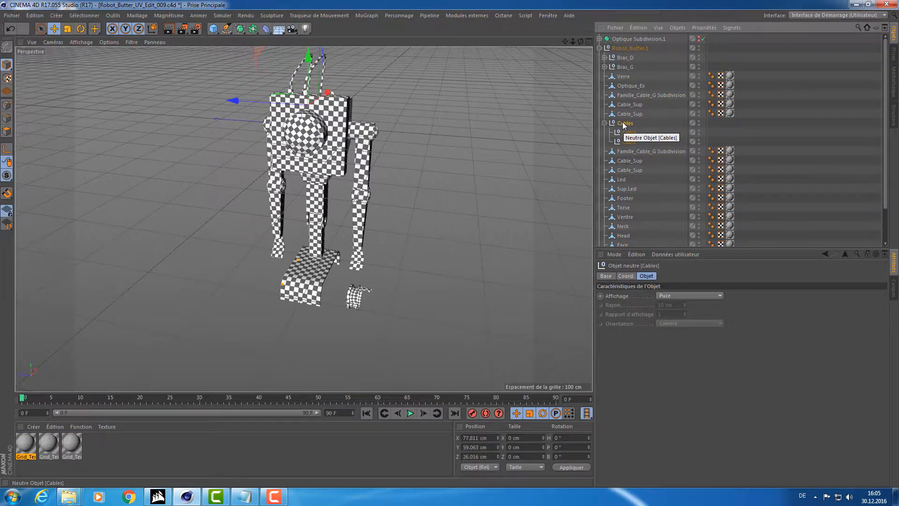
key(Delete)
Step: Move all parts from Sphère.1 to Main_G out of Bras_G to directly under Robot_Butter.1, and expand Bras_D
click(605, 66)
click(631, 77)
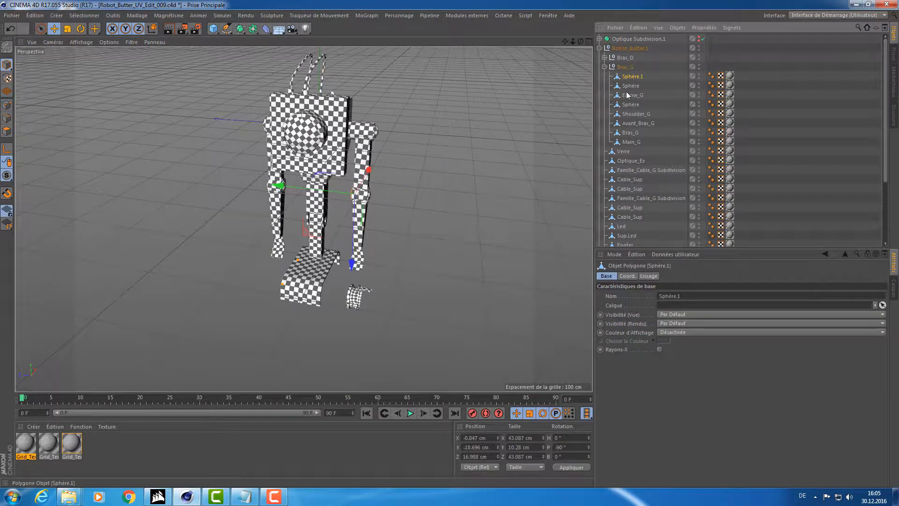
shift+click(625, 142)
drag(621, 151, 620, 151)
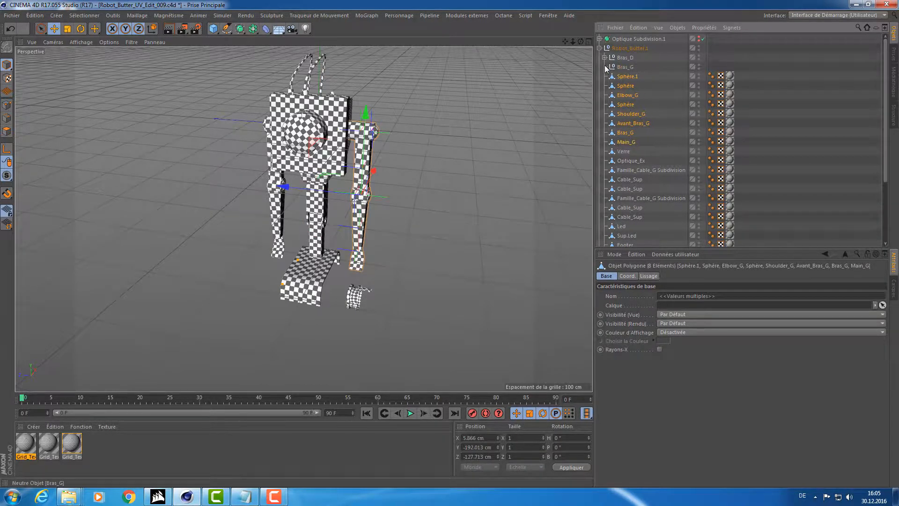
click(604, 58)
click(631, 67)
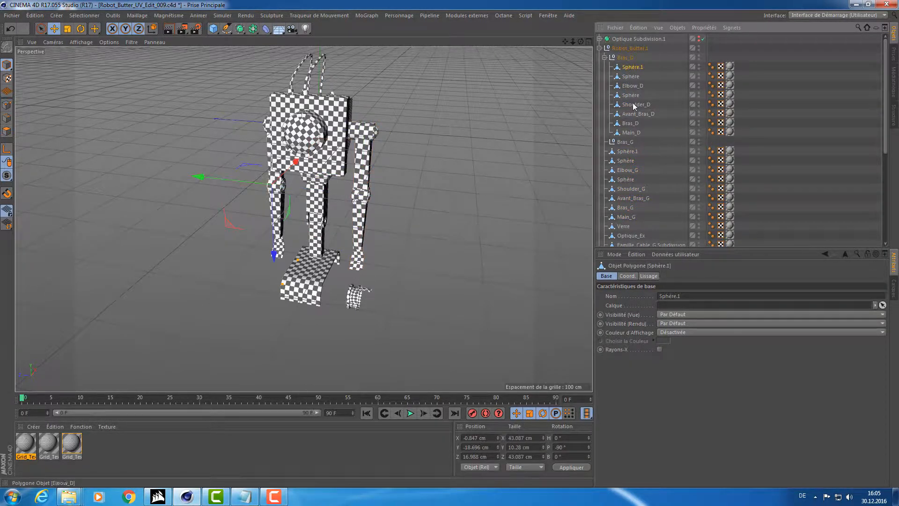
double_click(631, 132)
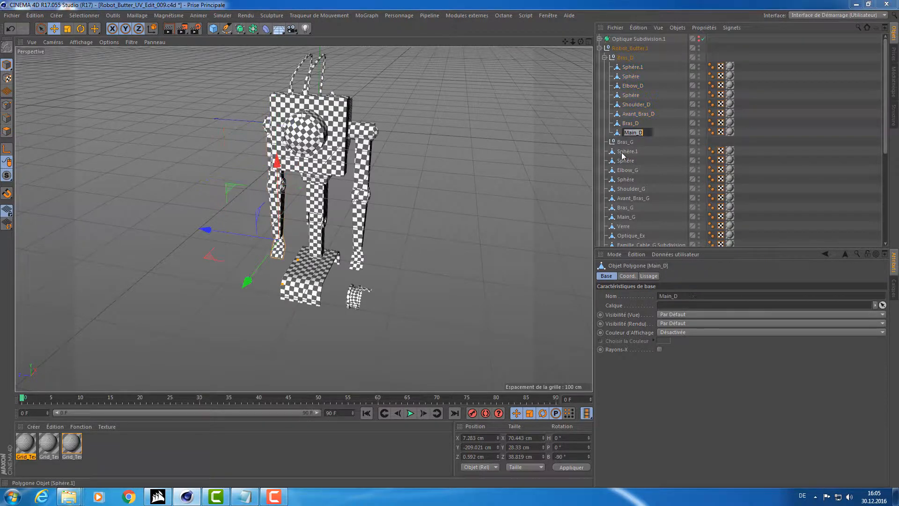
shift+click(628, 67)
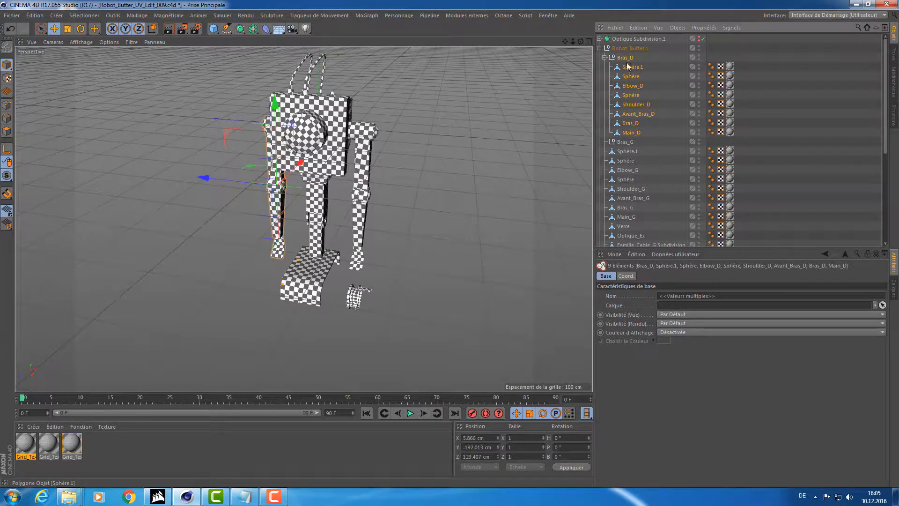
Step: Rename the Robot_Butter.1 group as Robot_Butter_Backing
double_click(650, 48)
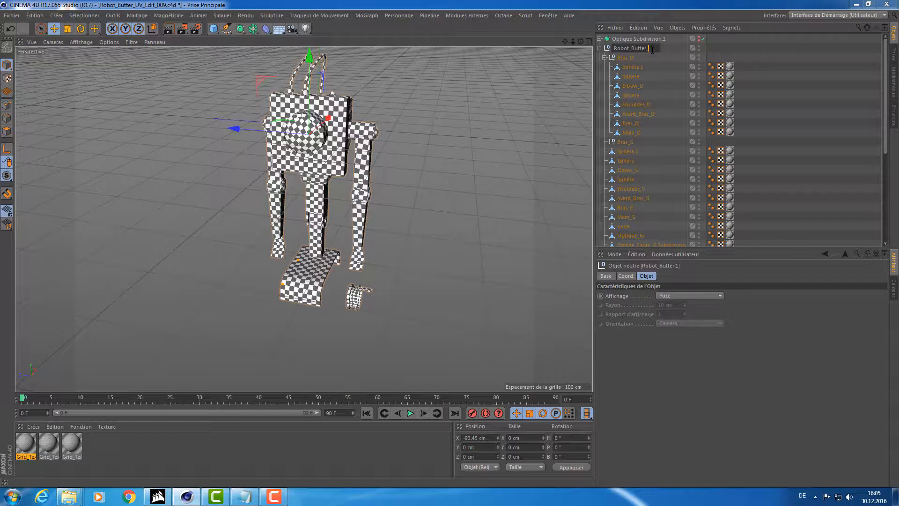
text(_Back)
key(Return)
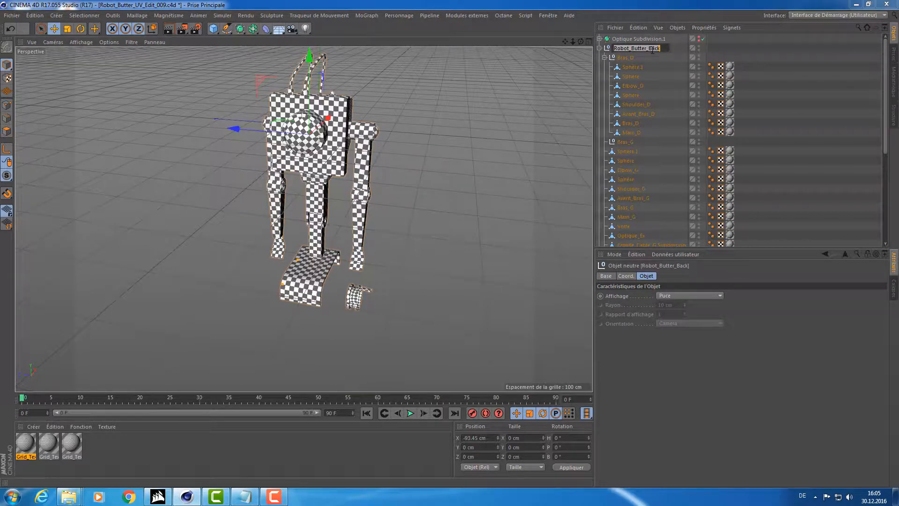
key(End)
text(ing)
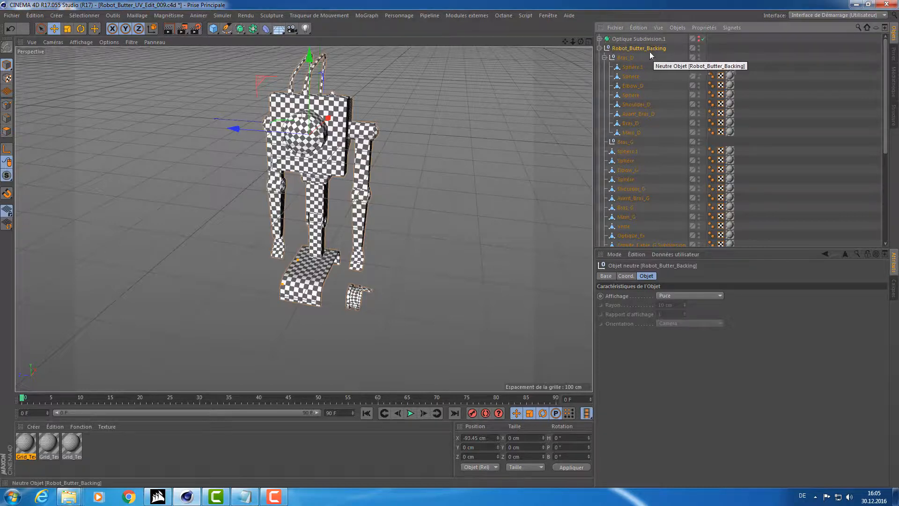
Step: Move all parts from Sphère.1 to Main_D out of Bras_D to the parent group, and delete the empty Bras_D and Bras_G groups
click(632, 67)
shift+click(630, 133)
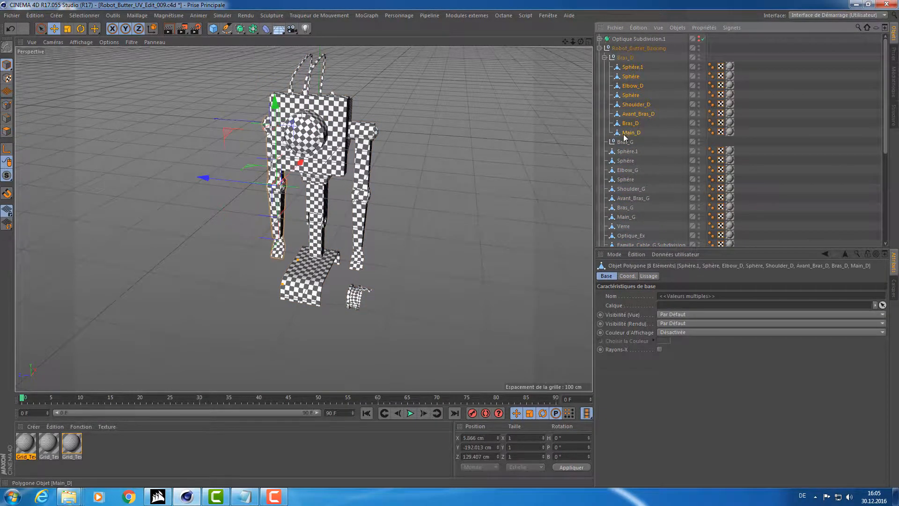
drag(622, 134, 625, 142)
click(626, 69)
shift+click(624, 57)
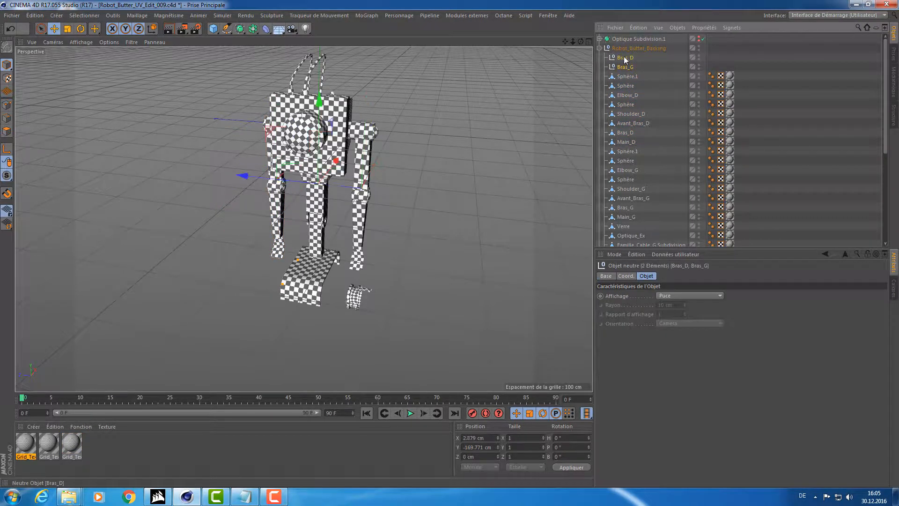
key(Delete)
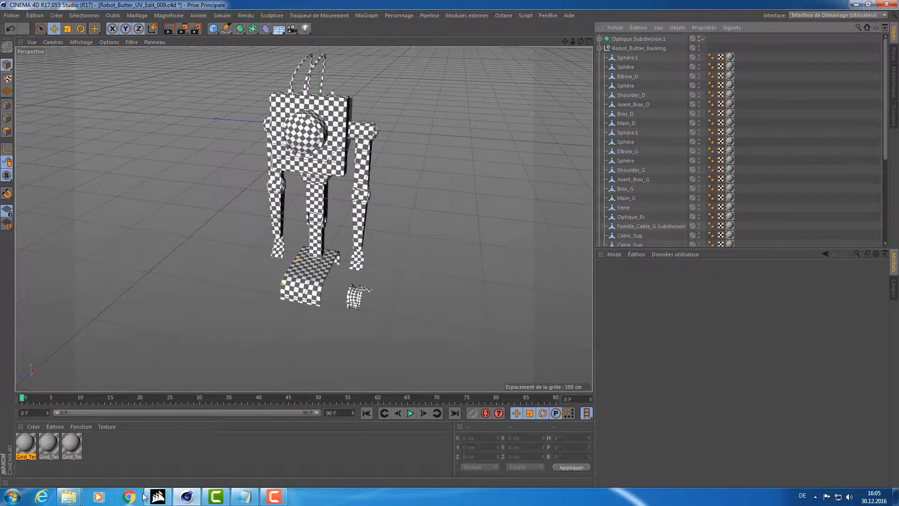
click(132, 496)
drag(449, 9, 898, 10)
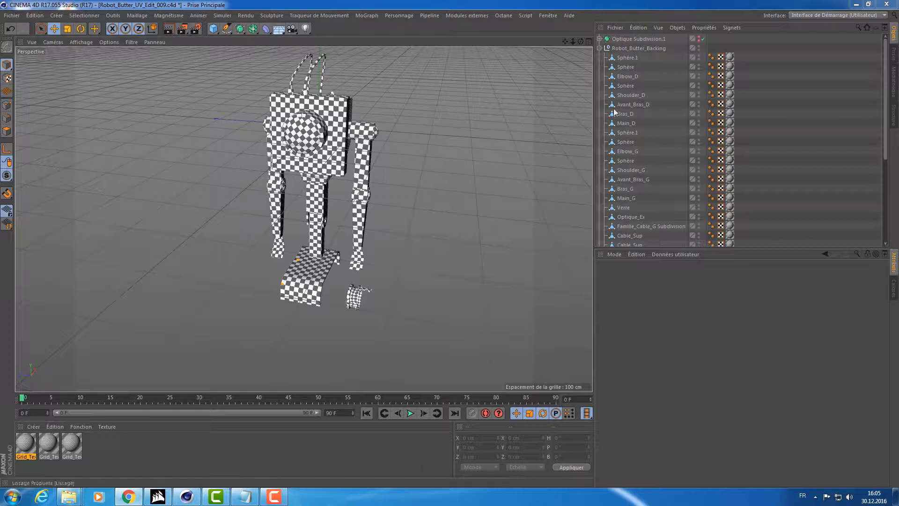
Step: Correct the Robot_Butter_Backing group's name to Robot_Butter_Baking
click(642, 48)
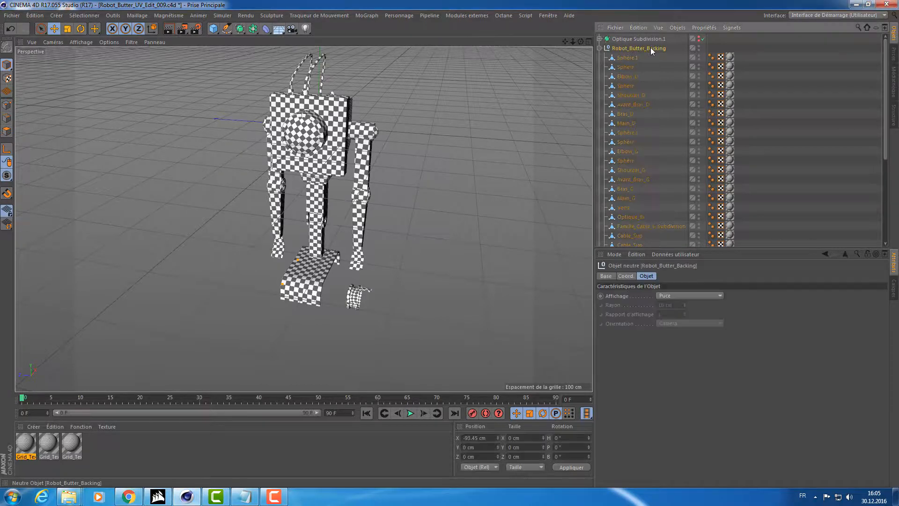
double_click(644, 49)
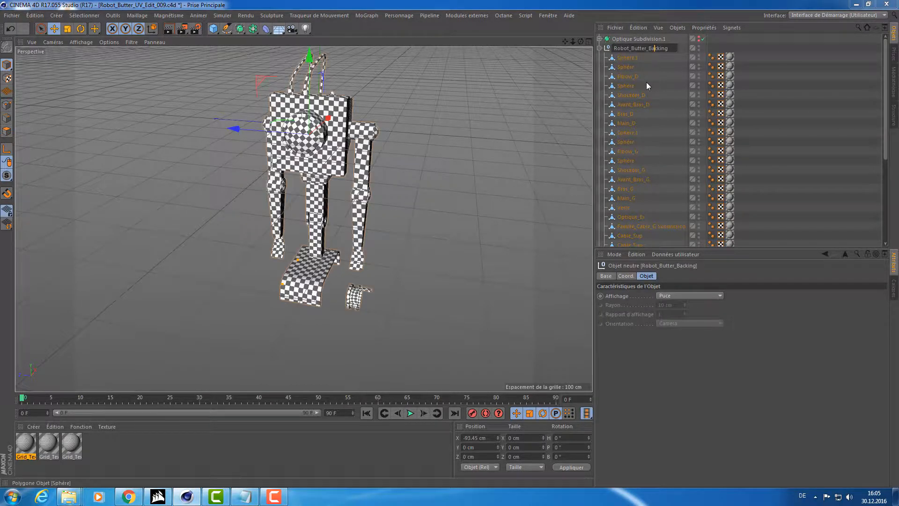
key(BackSpace)
key(Return)
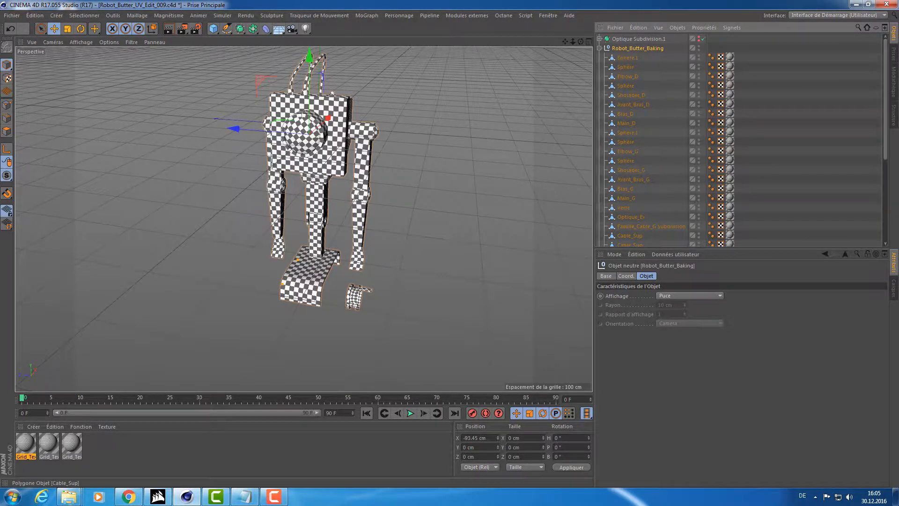
Step: Collapse the Robot_Butter_Baking group and toggle its visibility to check its contents
click(600, 48)
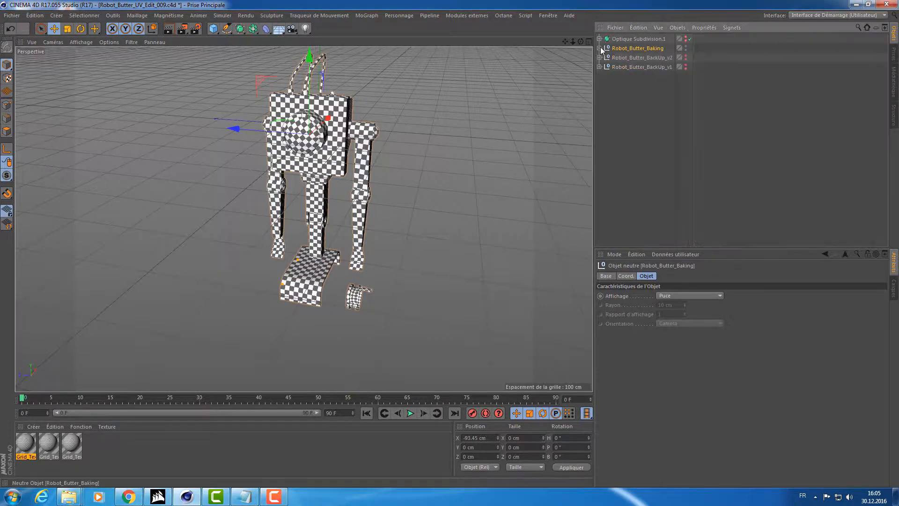
click(686, 50)
click(685, 49)
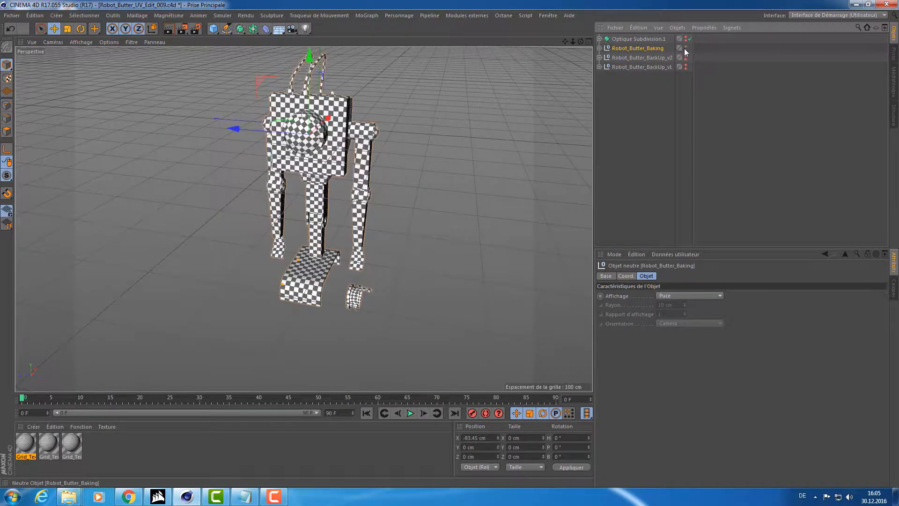
Step: Merge all objects inside Robot_Butter_Baking, from Sphère.1 to Roue, into one mesh with Connect Objects + Delete
click(600, 48)
click(627, 59)
scroll(632, 106, down, 6)
shift+click(619, 224)
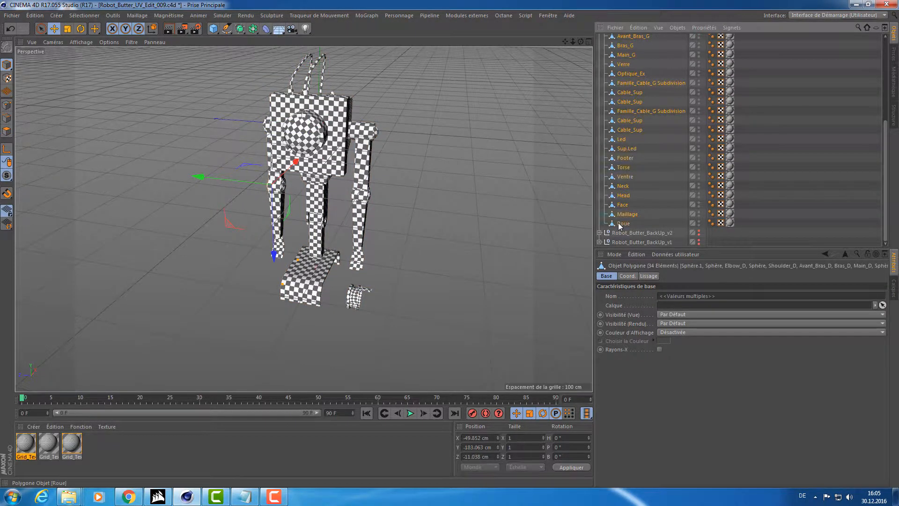
scroll(642, 164, up, 5)
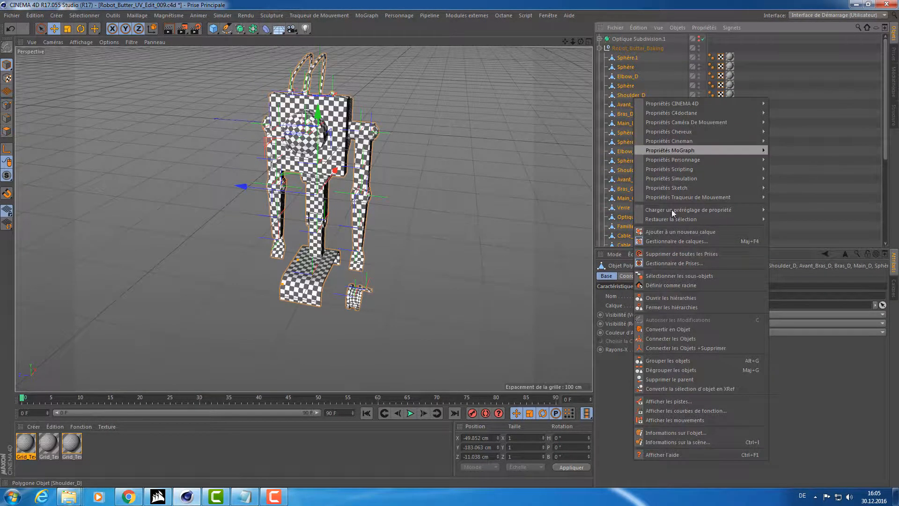
click(687, 347)
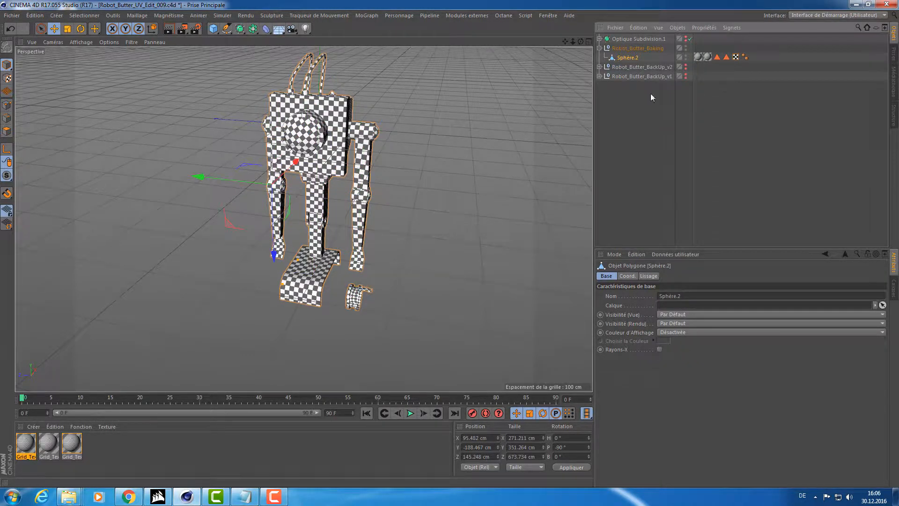
Step: Try deleting the two polygon selection tags from the merged Sphère.2 mesh
click(727, 57)
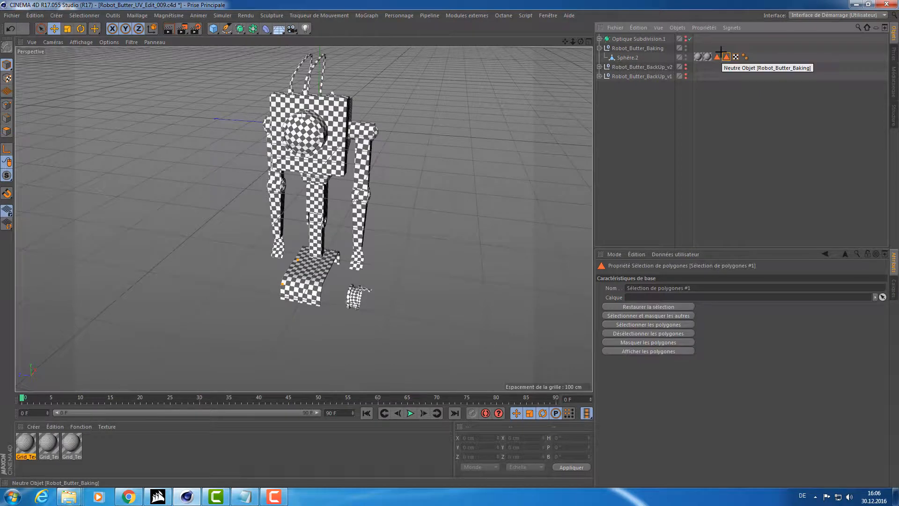
ctrl+click(717, 56)
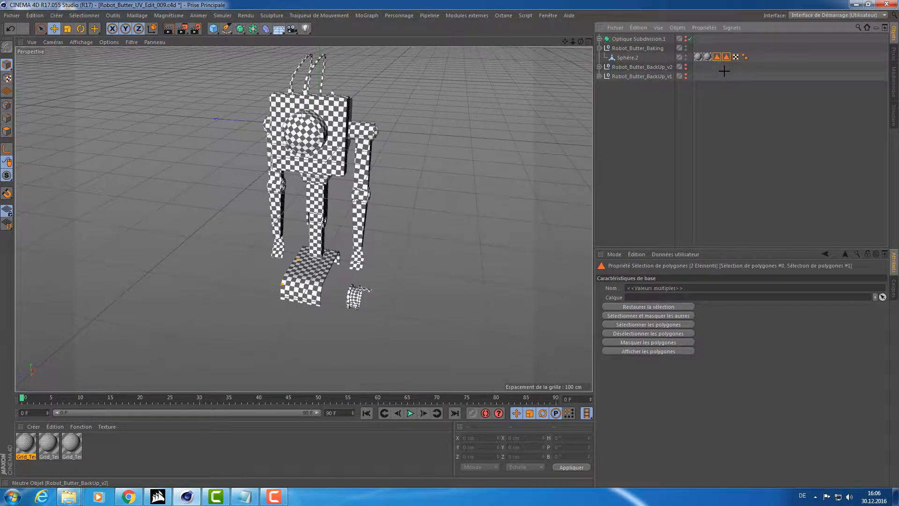
key(ctrl+z)
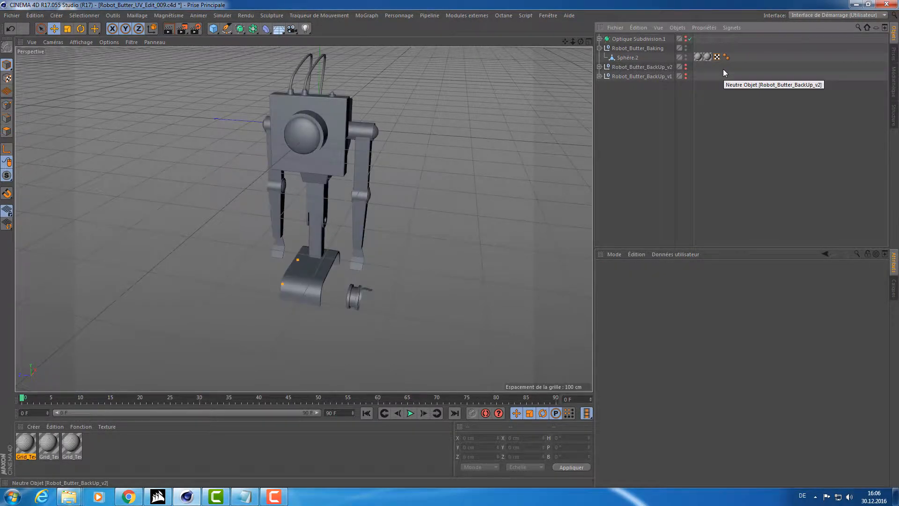
Step: Undo the tag deletion and the merge, going back to the separate parts inside Robot_Butter_Baking
key(ctrl+z)
key(ctrl+z)
key(ctrl+z)
key(ctrl+z)
key(ctrl+z)
key(ctrl+z)
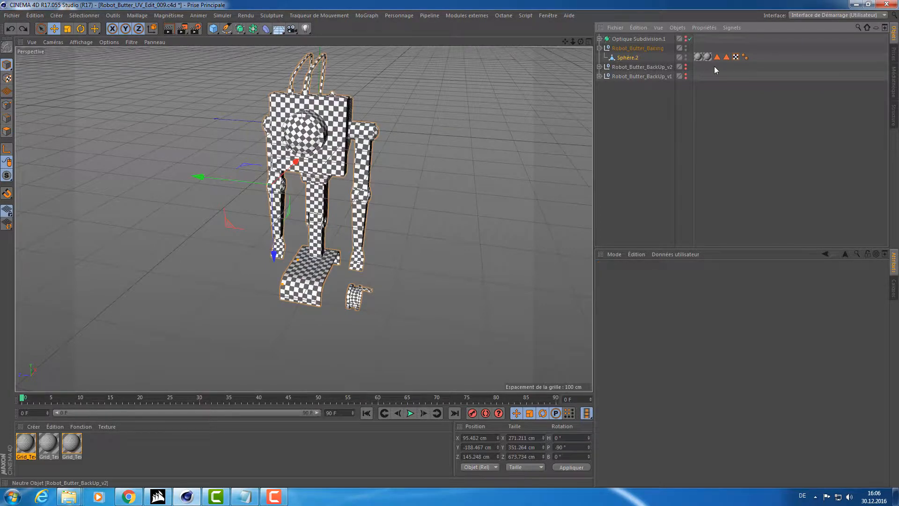
Step: Reselect every part in Robot_Butter_Baking from Sphère.1 to Roue and merge them with Connect Objects + Delete
scroll(667, 62, down, 5)
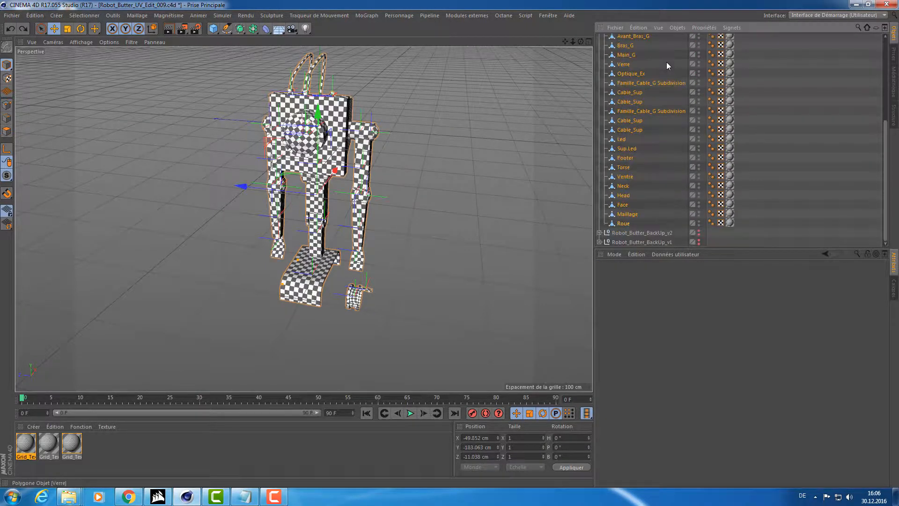
click(625, 224)
scroll(646, 205, up, 5)
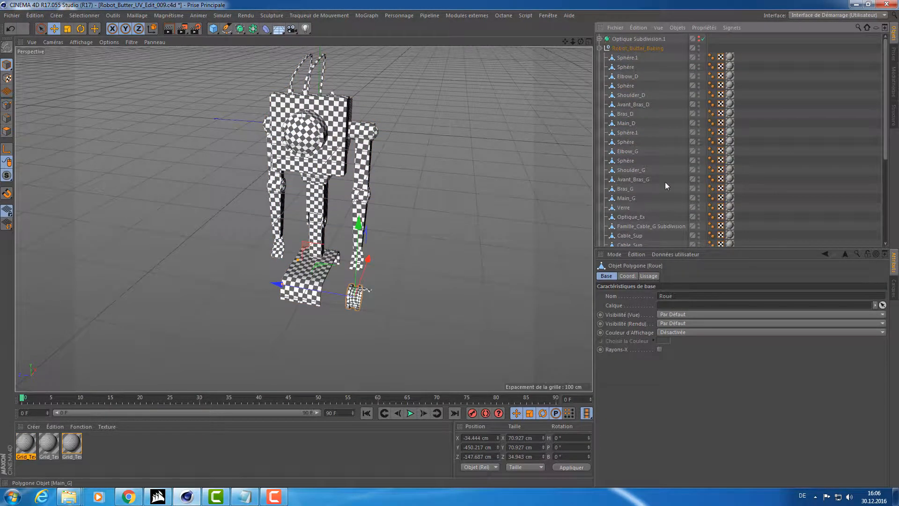
shift+click(633, 59)
scroll(650, 70, down, 1)
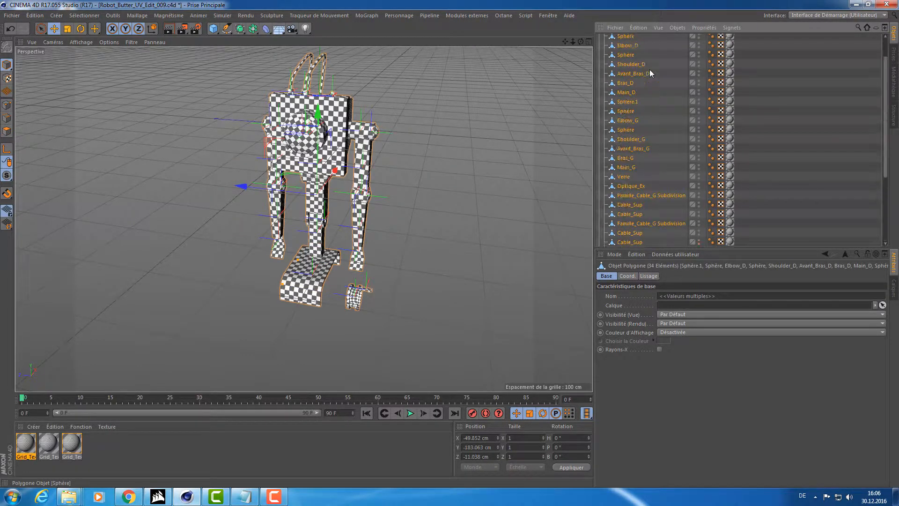
scroll(650, 73, up, 1)
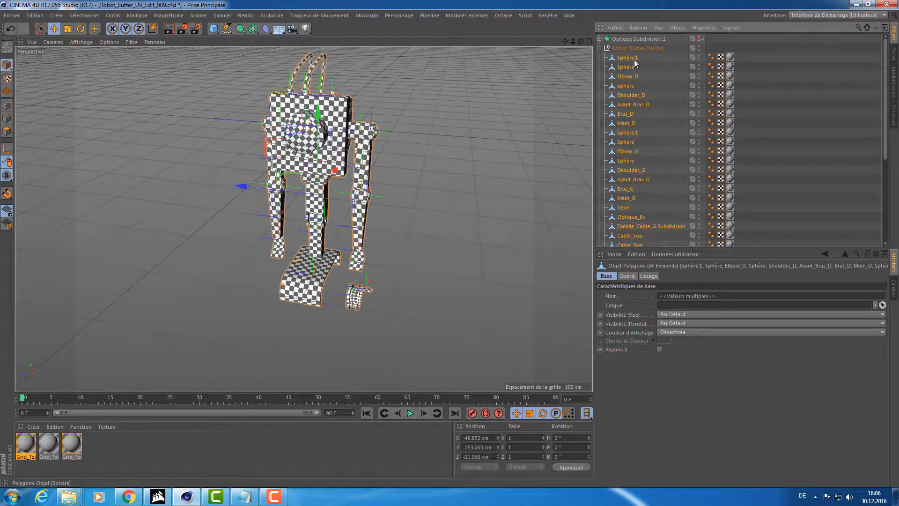
right_click(621, 90)
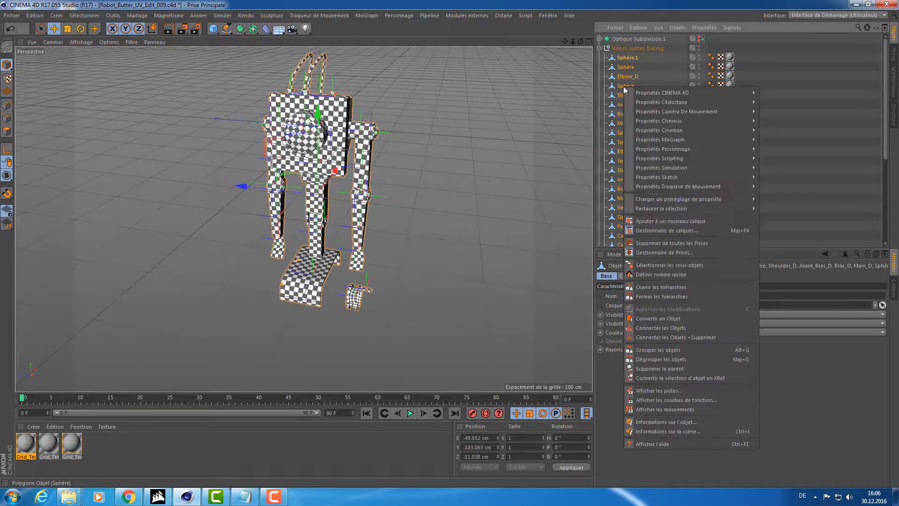
click(655, 336)
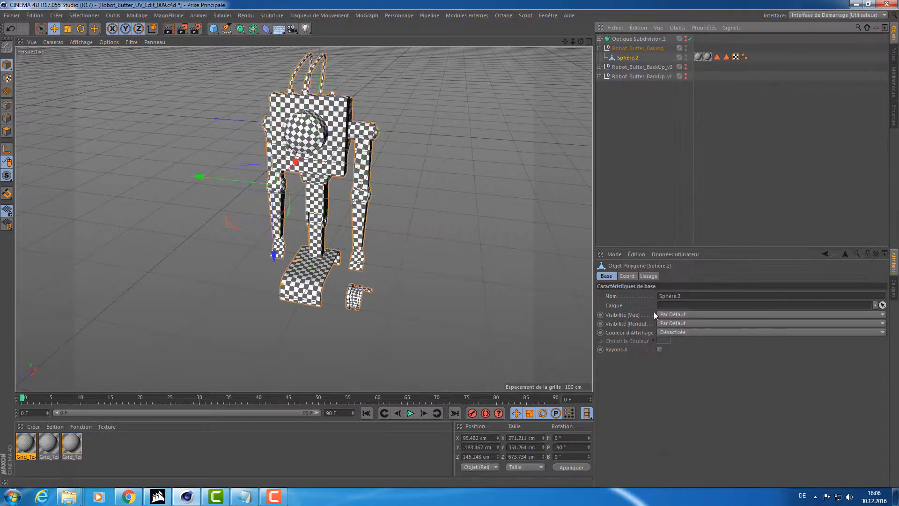
Step: Delete the second texture tag and both polygon selection tags from the merged Sphère.2 mesh
click(708, 57)
key(Delete)
double_click(716, 57)
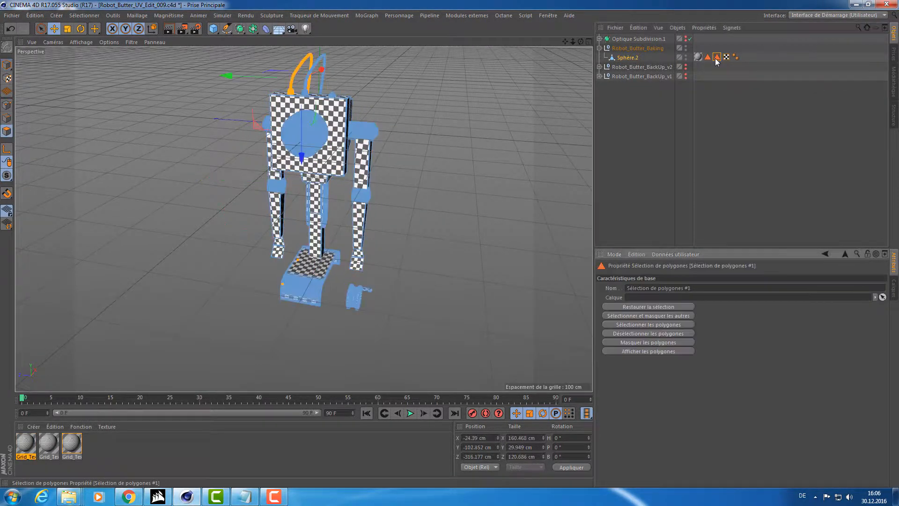
double_click(707, 58)
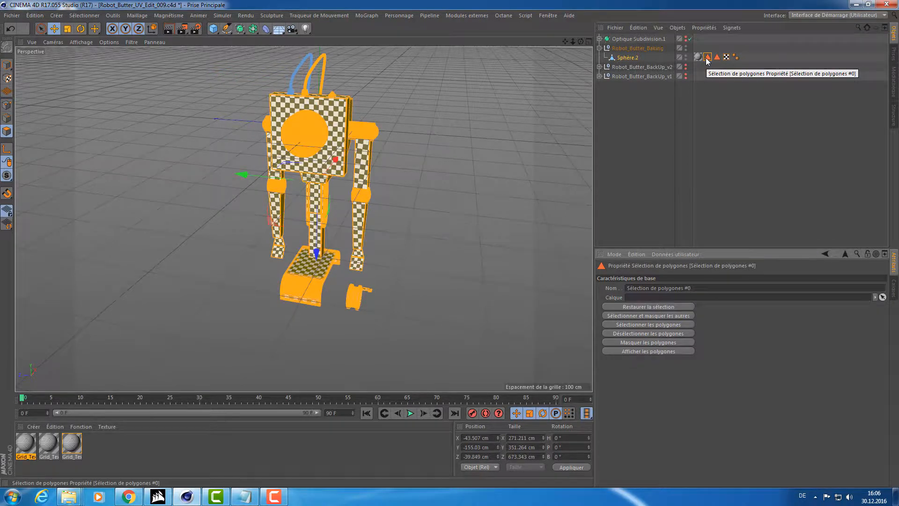
key(Delete)
click(709, 57)
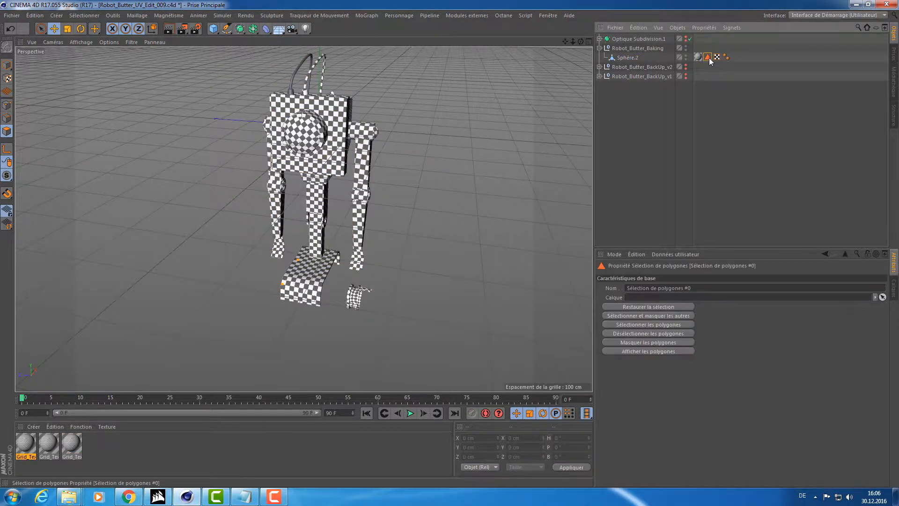
key(Delete)
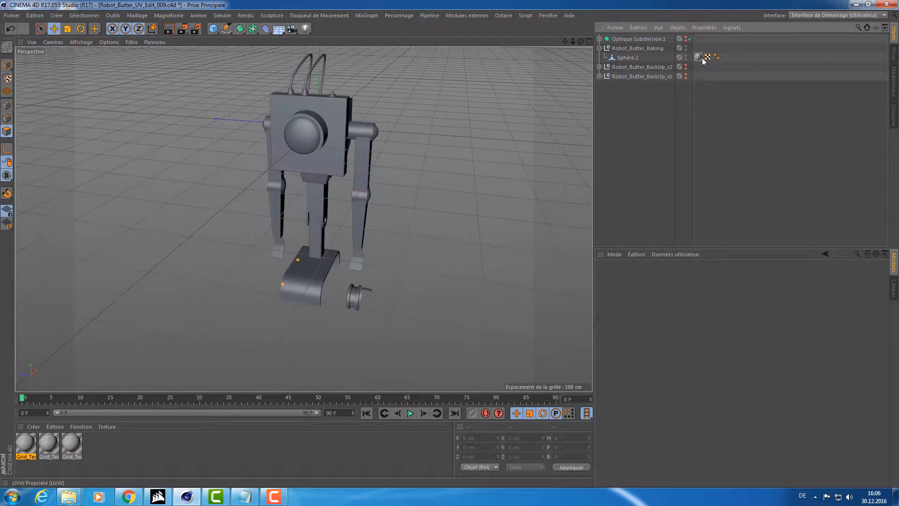
Step: Remove the duplicate Grid_Tex materials and any unused materials from the scene
click(699, 57)
alt+drag(582, 164, 456, 170)
scroll(342, 163, up, 3)
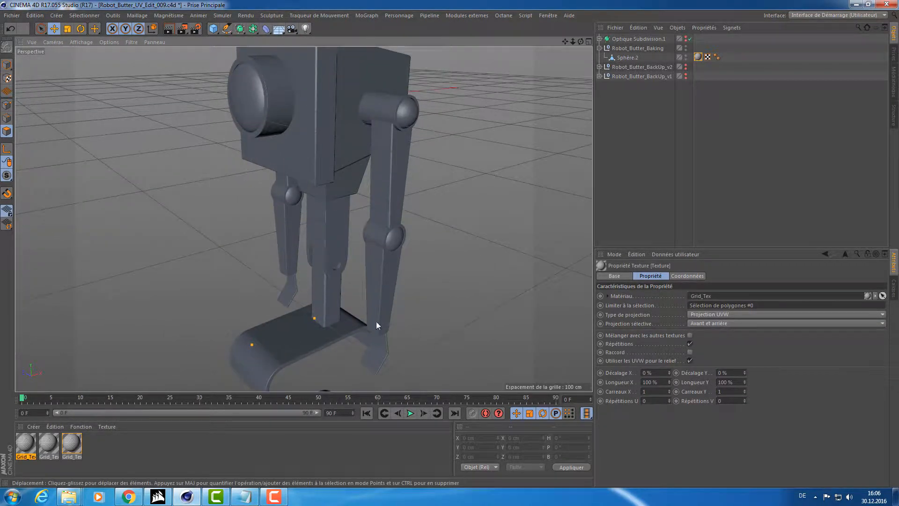
click(109, 474)
click(77, 425)
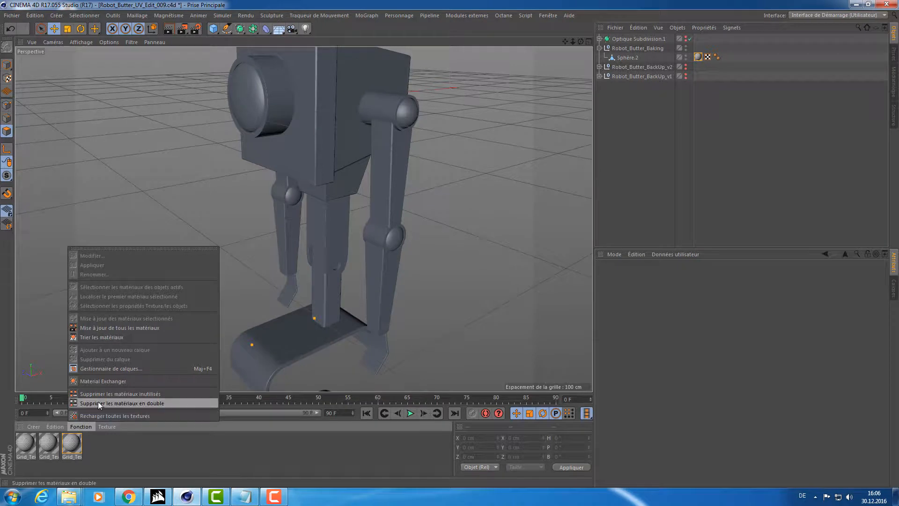
click(99, 403)
click(75, 427)
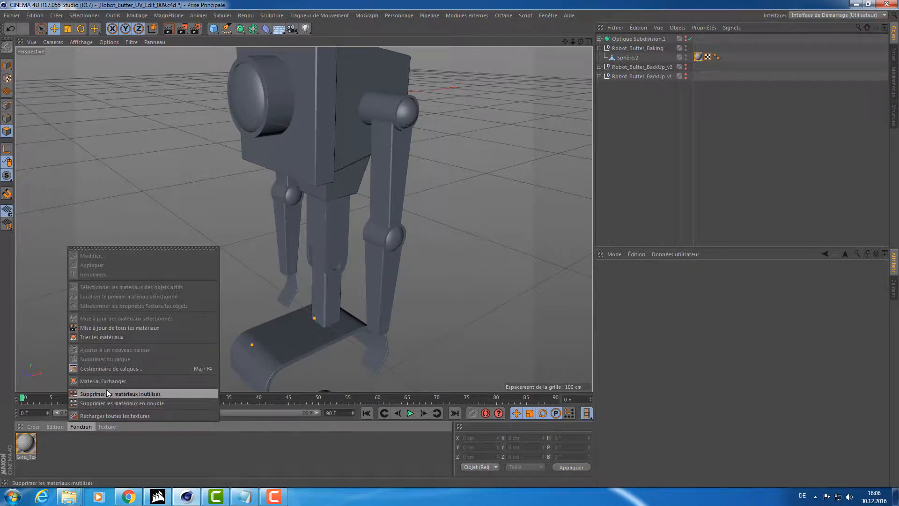
click(103, 390)
Step: Apply the Grid_Tex material to Sphère.2 and delete its old texture tag limited to polygon selection #0
drag(26, 442, 627, 57)
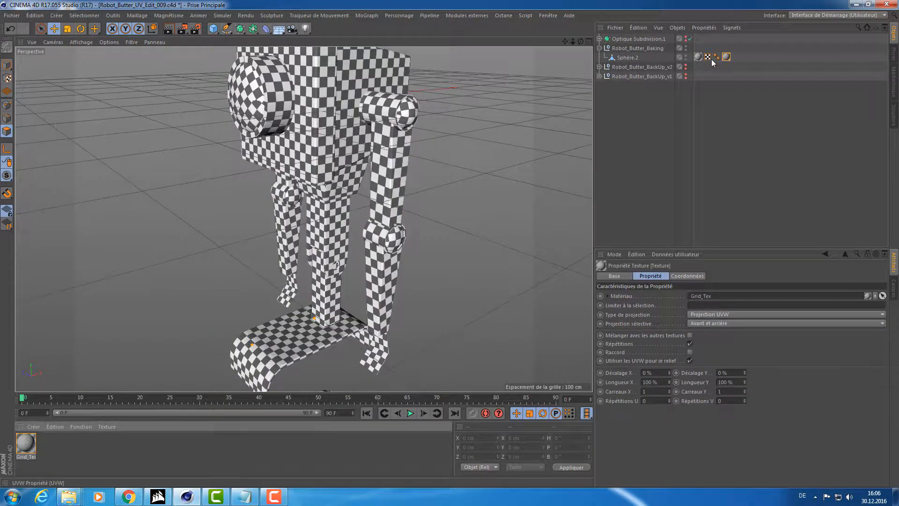
click(699, 57)
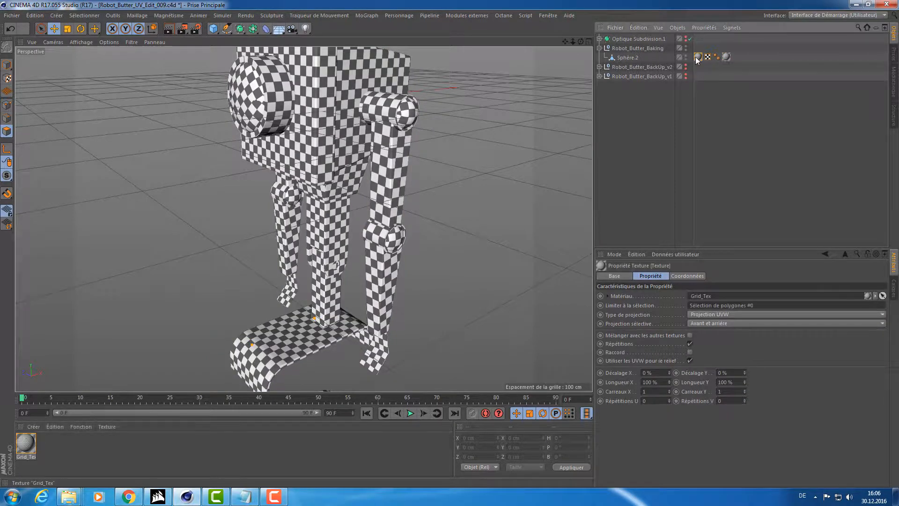
key(Delete)
alt+drag(424, 139, 457, 148)
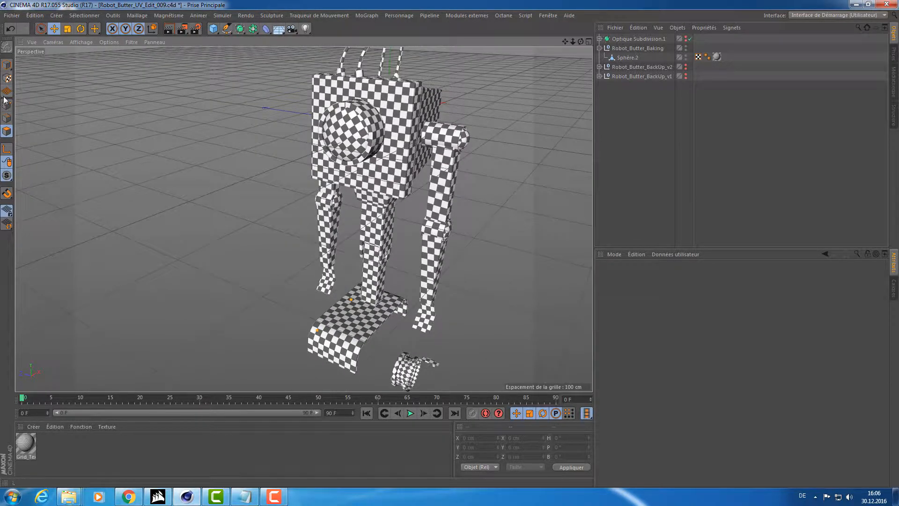
Step: Show the points of Sphère.2 and examine them around the robot's head, lens and arms
click(627, 58)
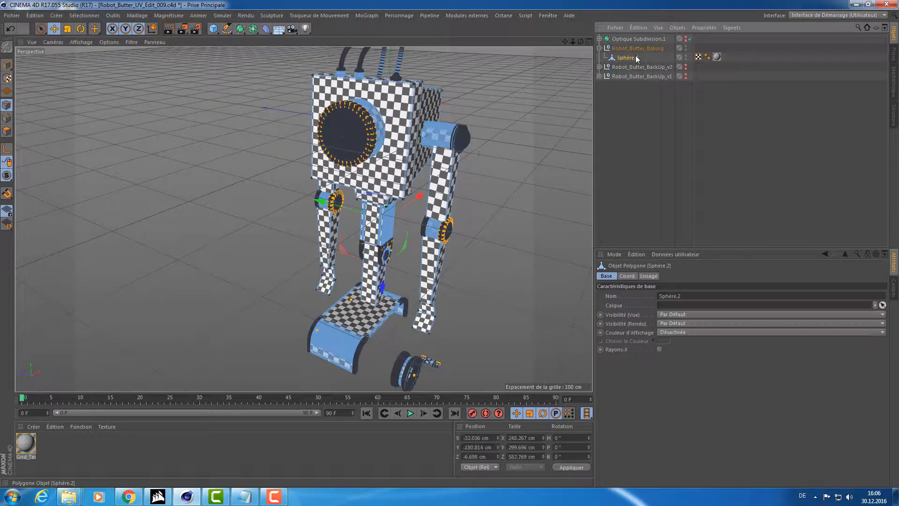
alt+drag(384, 131, 470, 105)
alt+right_drag(470, 105, 298, 167)
alt+drag(299, 167, 273, 145)
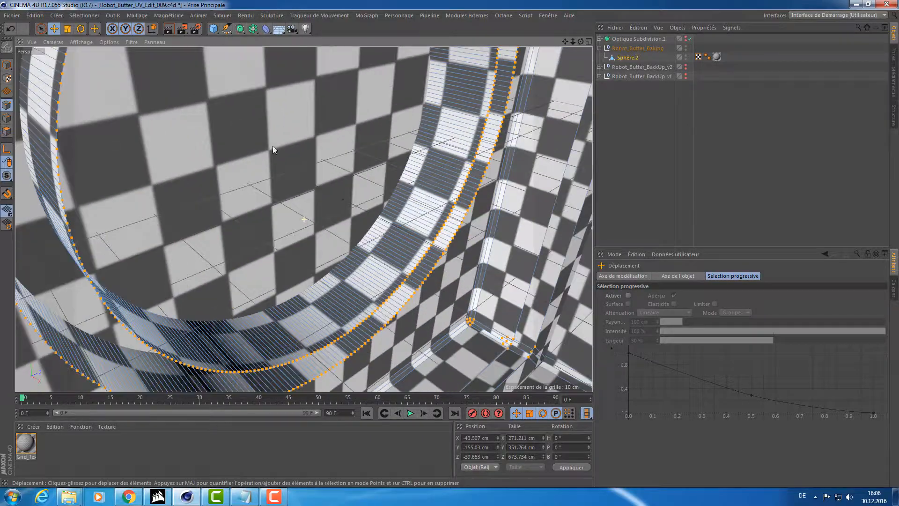
alt+right_drag(273, 145, 186, 158)
alt+drag(186, 159, 355, 145)
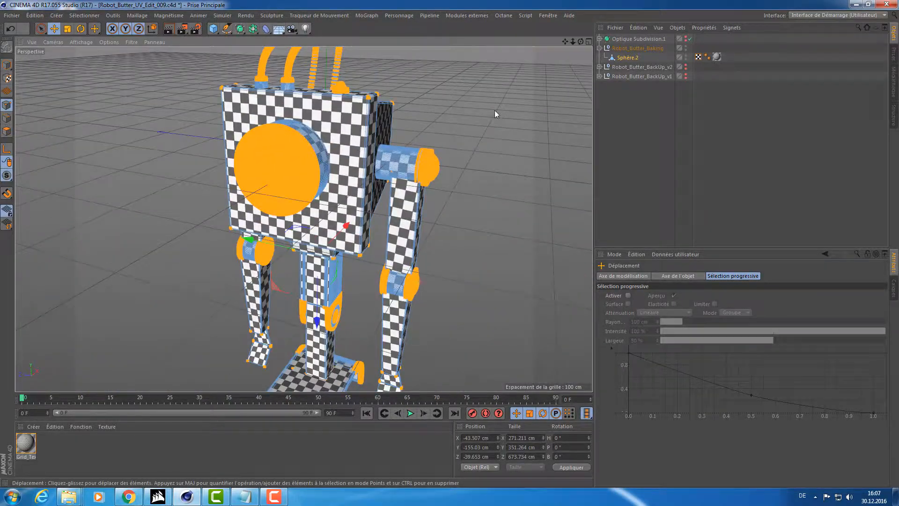
alt+right_drag(321, 162, 344, 153)
alt+drag(344, 154, 390, 142)
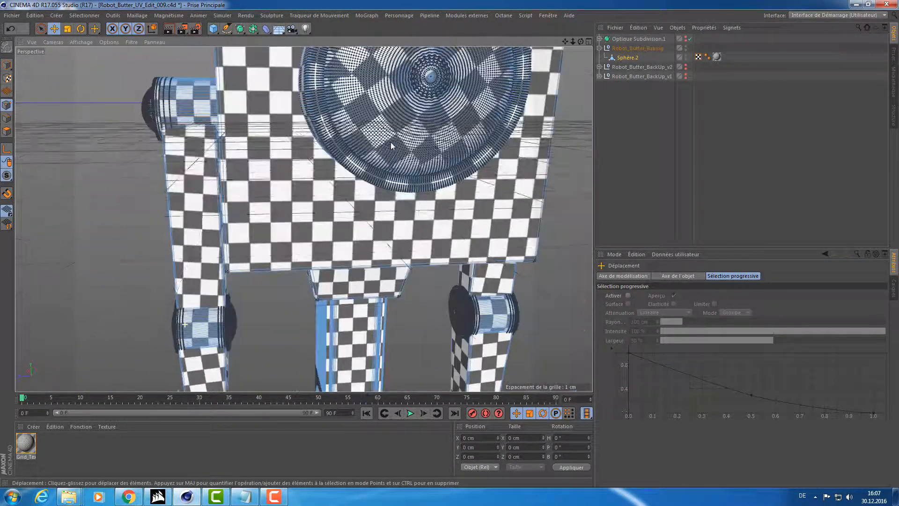
alt+right_drag(391, 142, 330, 211)
alt+drag(330, 210, 341, 182)
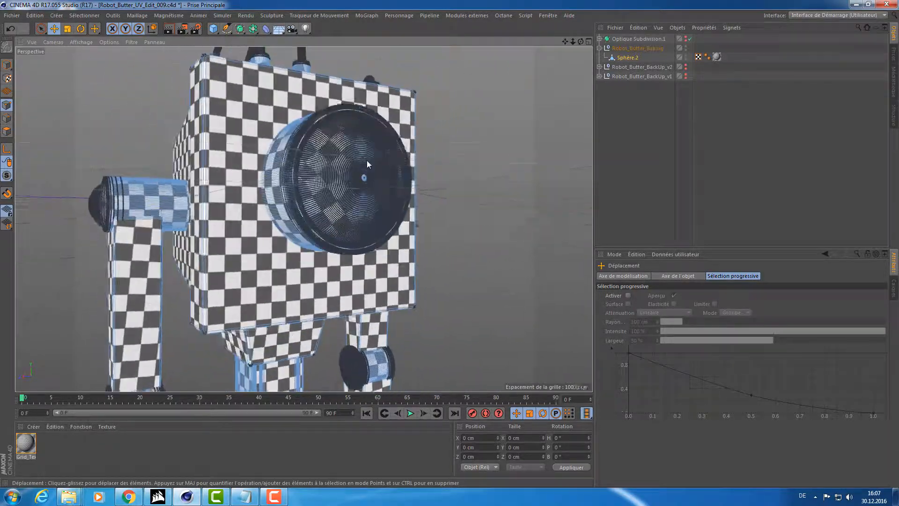
alt+middle_drag(341, 180, 338, 221)
Step: Select all points of Sphère.2 and examine the mesh closely along the lens rim
key(ctrl+a)
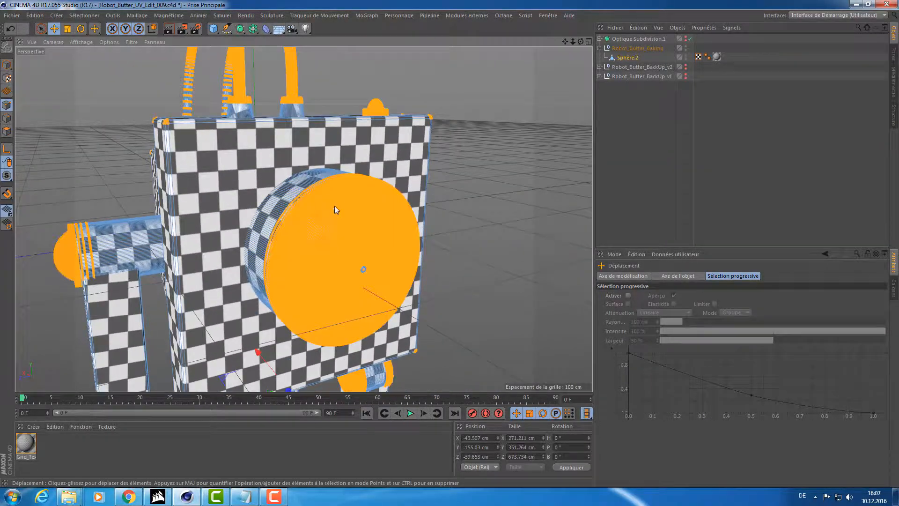
alt+right_drag(326, 198, 363, 174)
alt+drag(363, 174, 360, 176)
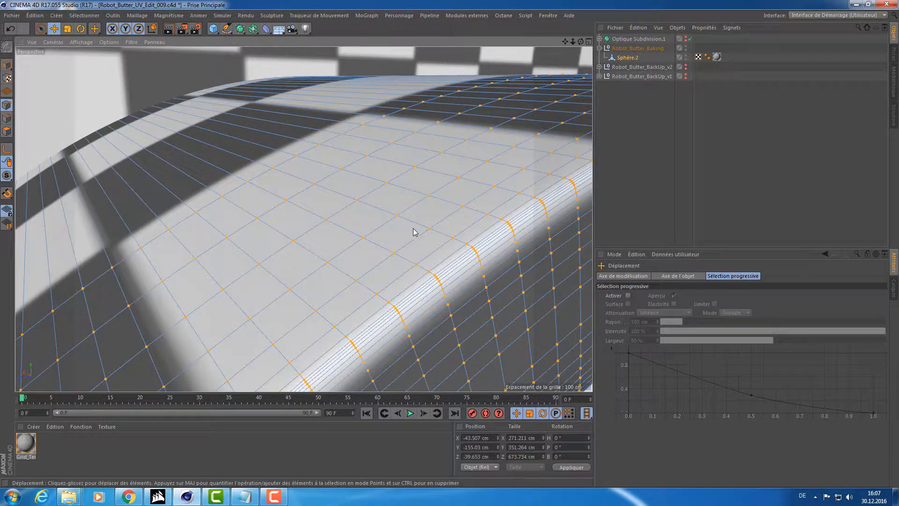
mouse_move(414, 232)
alt+mouse_down()
mouse_move(401, 223)
mouse_move(411, 228)
alt+mouse_up()
scroll(395, 203, up, 5)
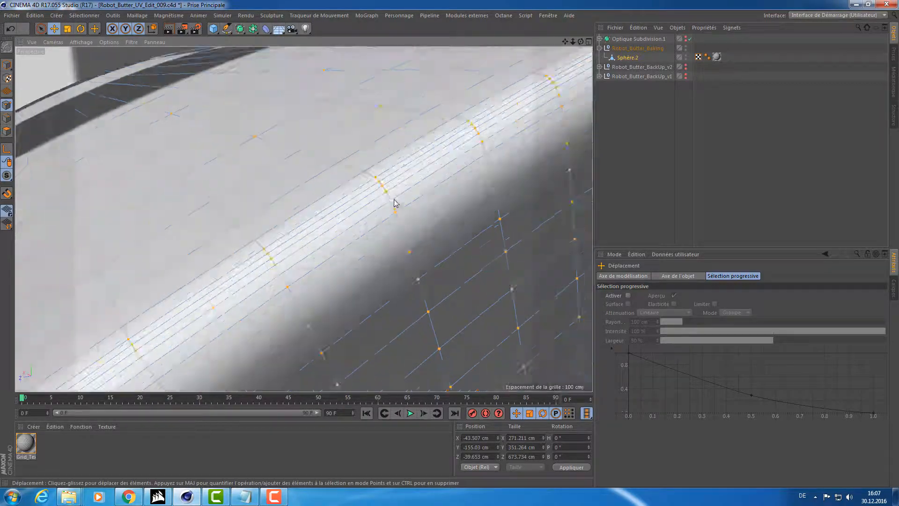
scroll(393, 204, down, 4)
scroll(393, 203, up, 3)
scroll(393, 203, down, 3)
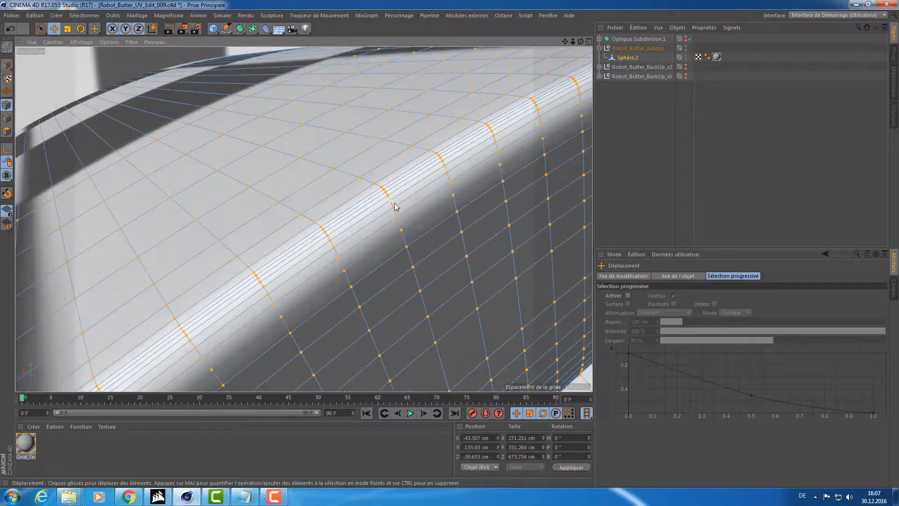
scroll(393, 205, up, 2)
Step: Try the Optimize command on all selected points of the merged mesh
right_click(320, 164)
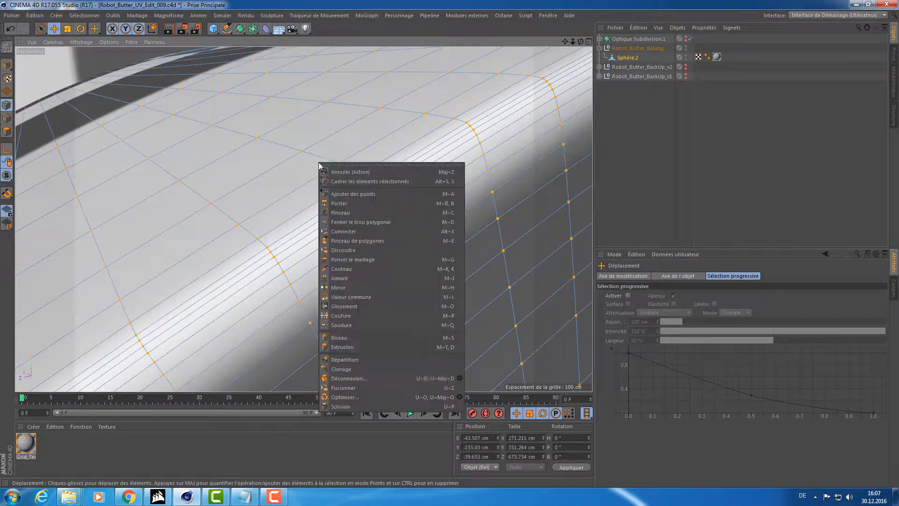
click(342, 398)
scroll(380, 189, down, 6)
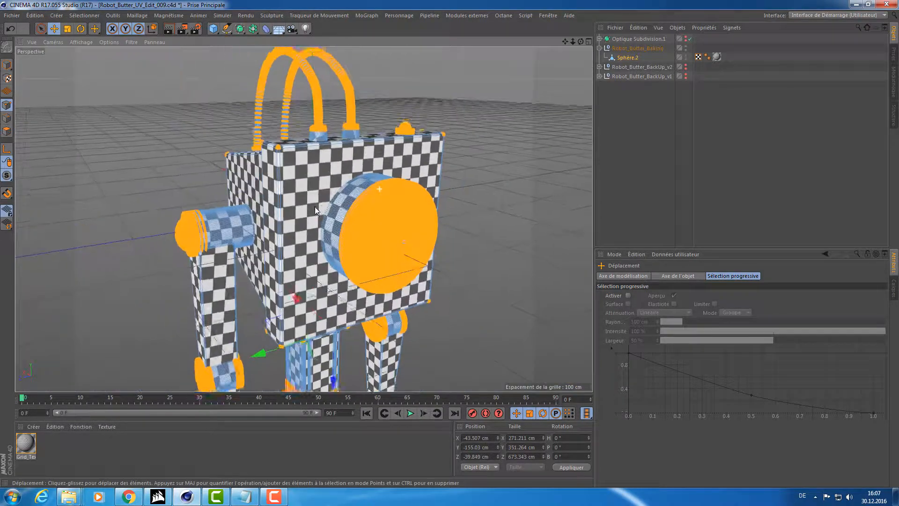
scroll(323, 203, up, 2)
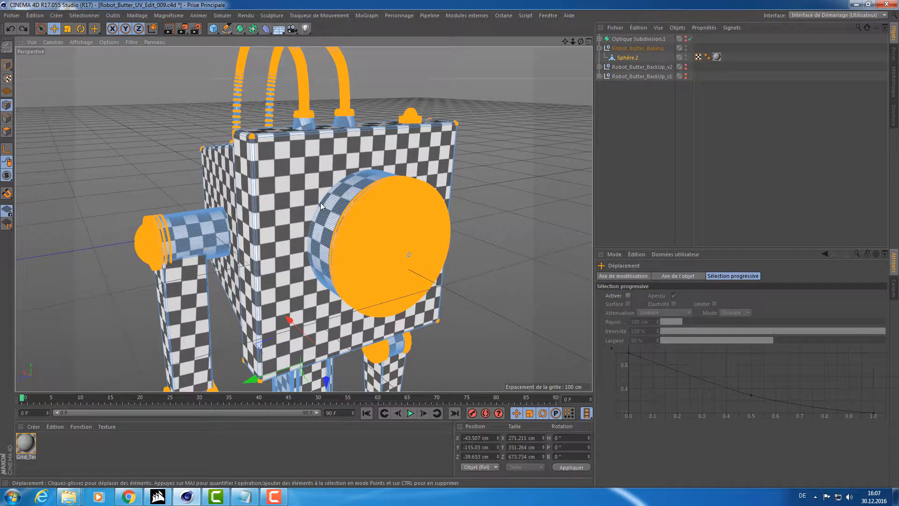
Step: Check the scene information for the point and polygon counts, and close it
key(ctrl+i)
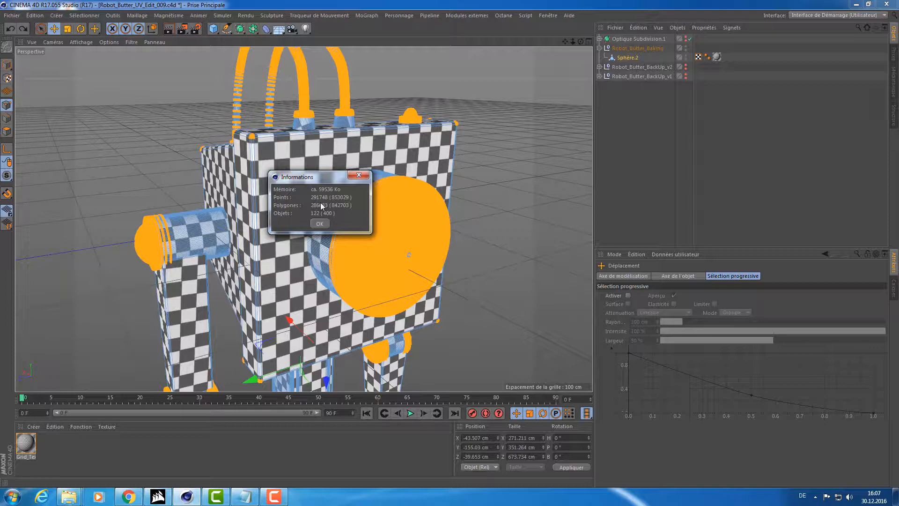
drag(295, 177, 494, 63)
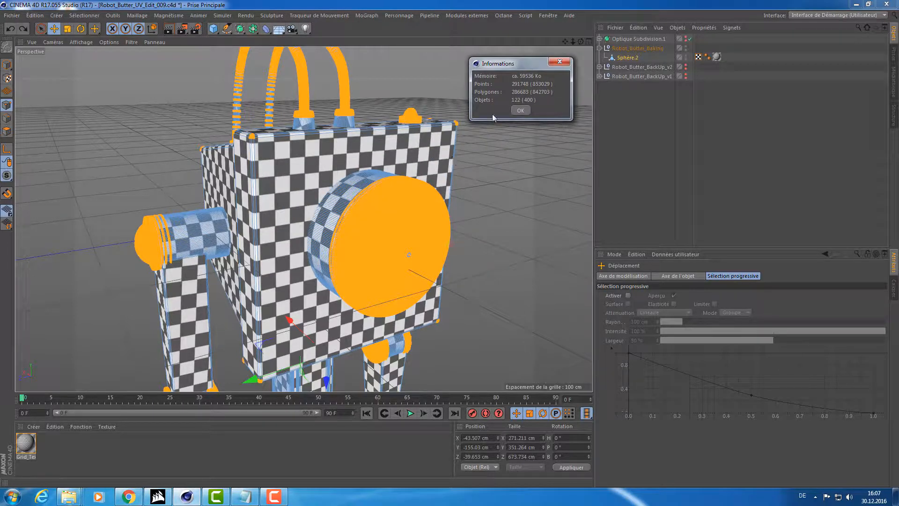
click(521, 110)
Step: Try Optimize on the selected points of Sphère.2, undo it, and compare the scene's point count in both states
right_click(478, 139)
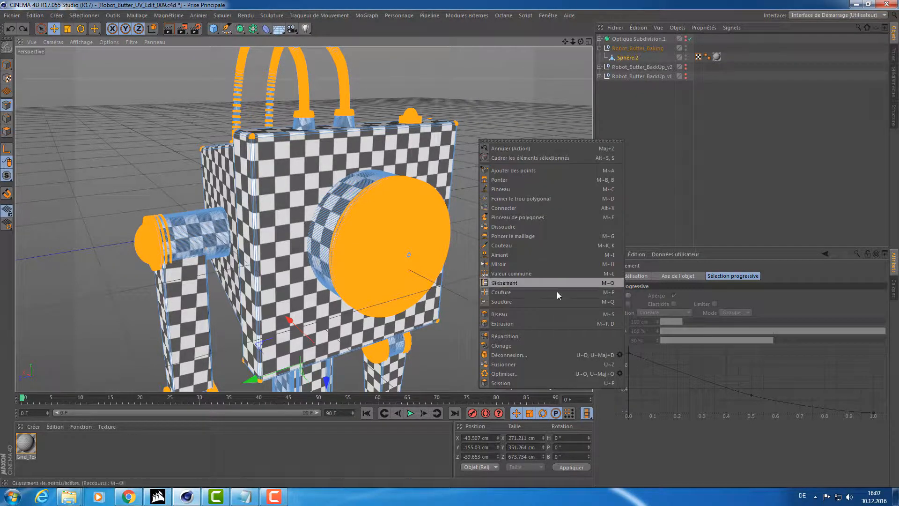
click(524, 372)
key(ctrl+i)
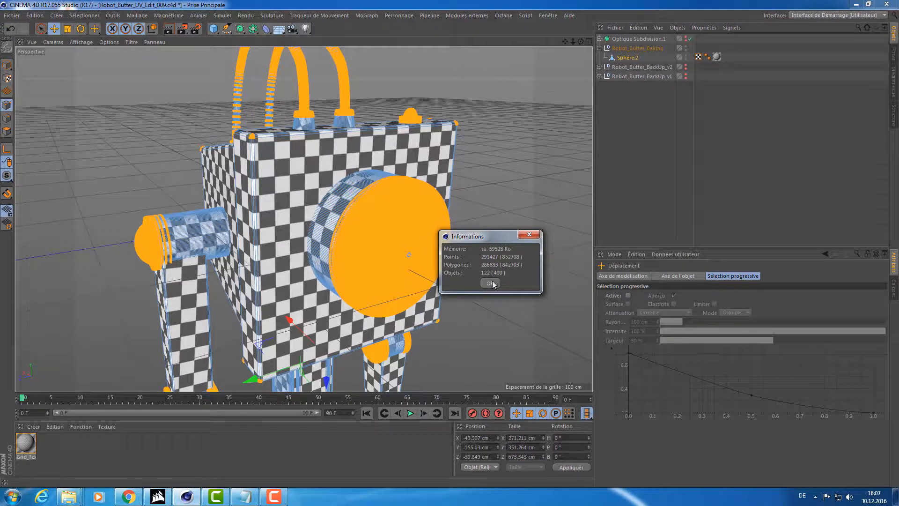
click(491, 283)
key(ctrl+z)
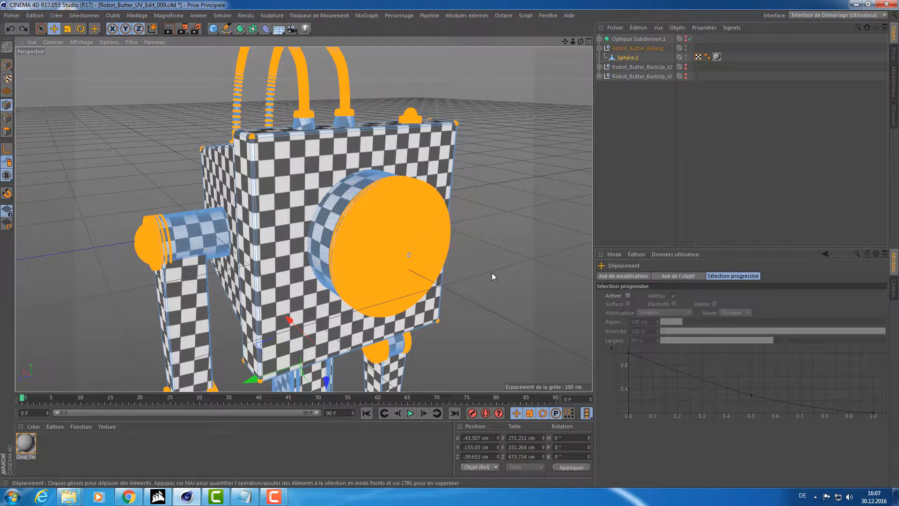
key(ctrl+i)
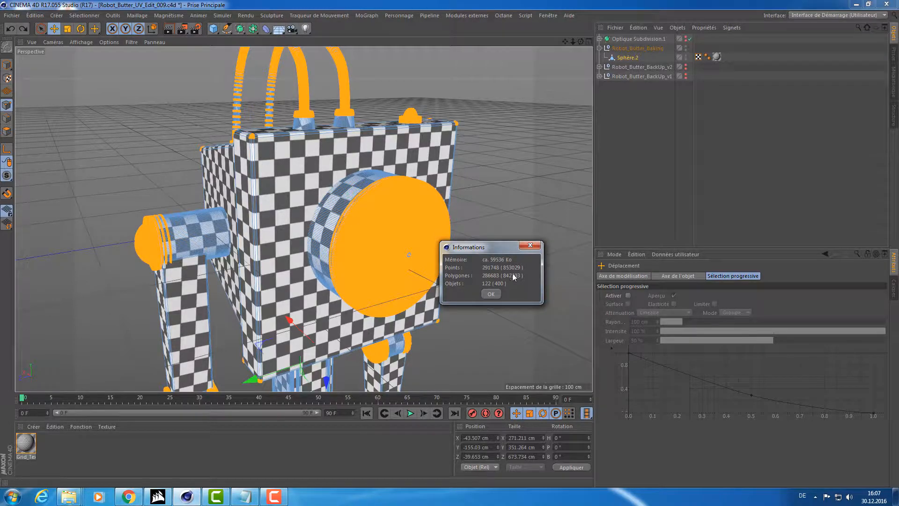
click(491, 293)
Step: Try Optimize again while examining the small dome on top of the robot's head up close, and undo it
alt+drag(491, 294, 423, 215)
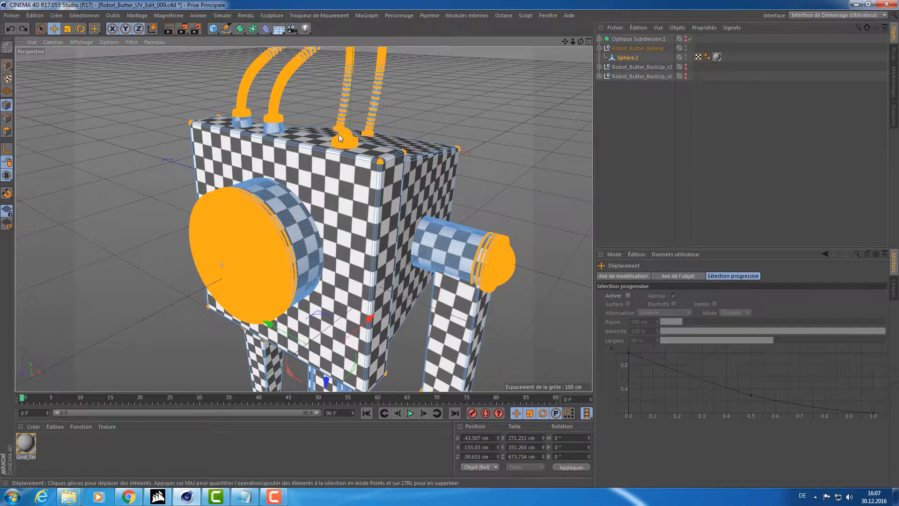
alt+right_drag(338, 134, 411, 135)
key(s)
right_click(253, 141)
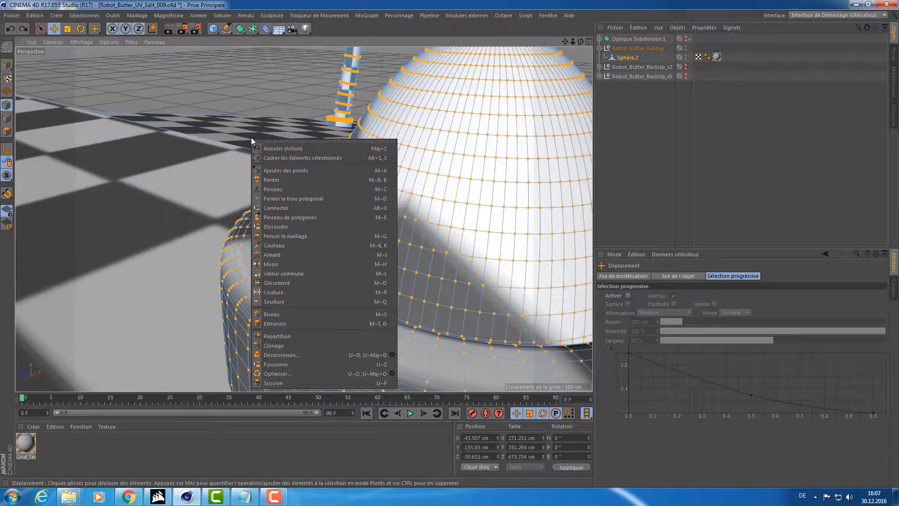
click(281, 374)
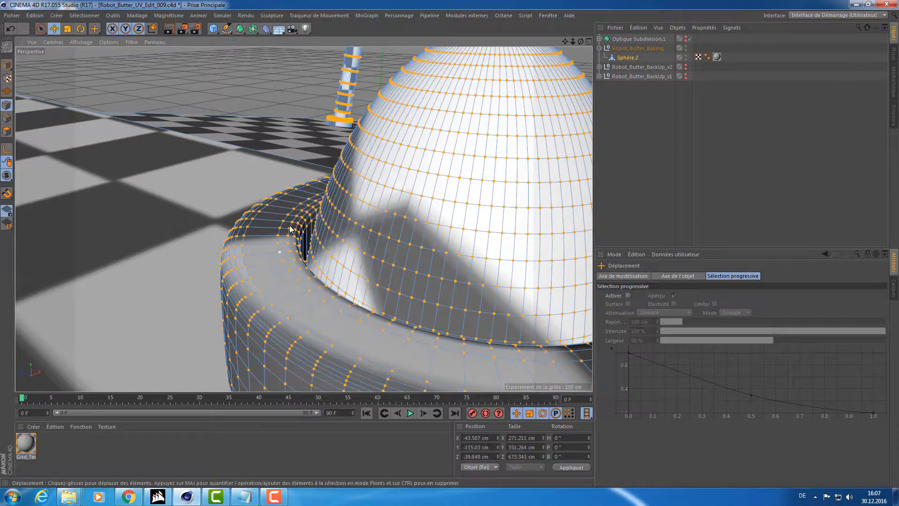
key(ctrl+z)
Step: Switch the interface layout to BP UV Edit with the whole robot in view
alt+right_drag(347, 165, 267, 225)
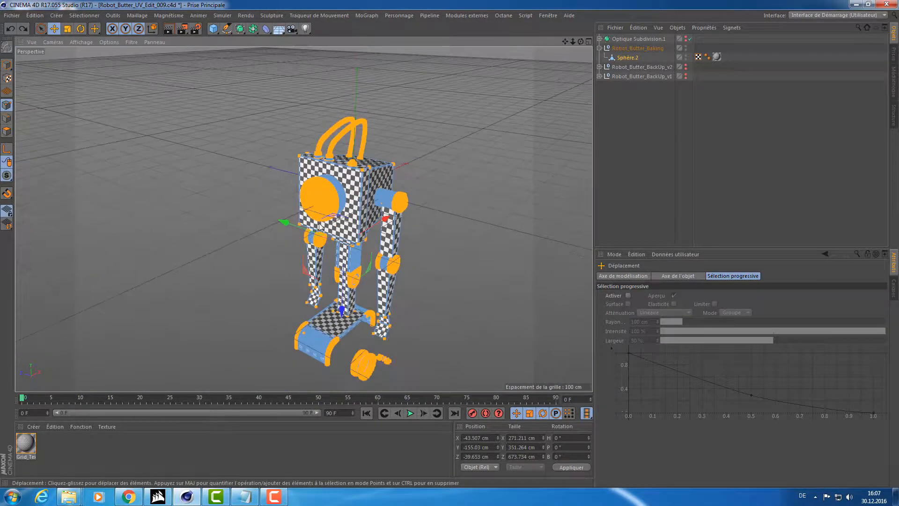
alt+drag(314, 281, 317, 243)
alt+middle_drag(317, 241, 282, 154)
alt+drag(282, 154, 282, 183)
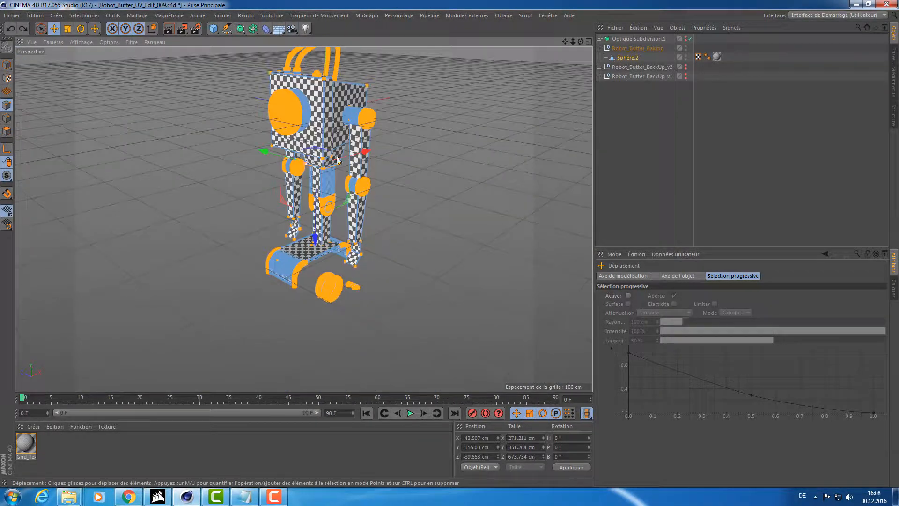
alt+middle_drag(367, 132, 375, 167)
click(815, 15)
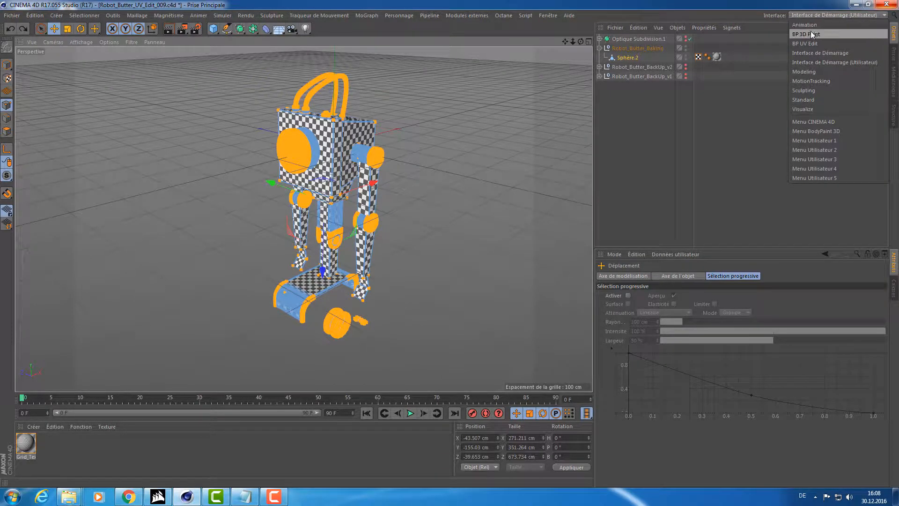
click(809, 43)
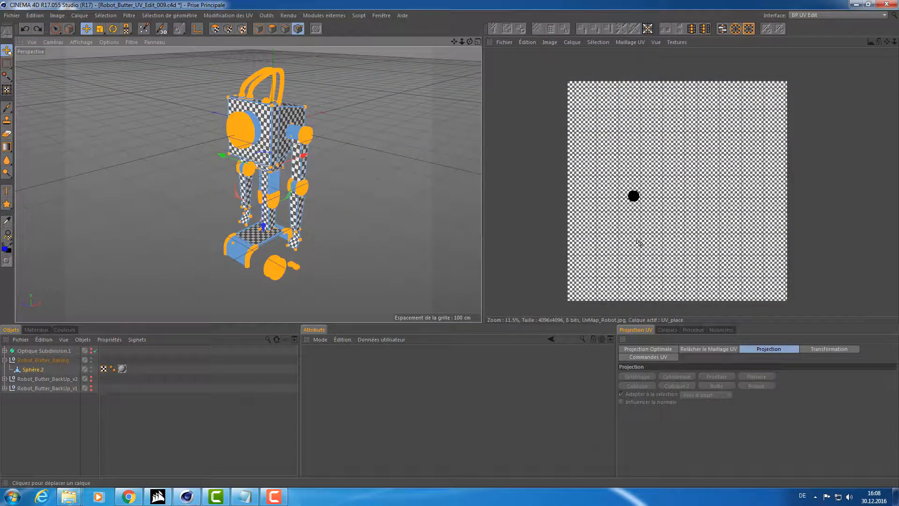
Step: Make the UV_place layer of UvMap_Robot.jpg visible and examine how it maps onto the robot's body and legs
click(667, 330)
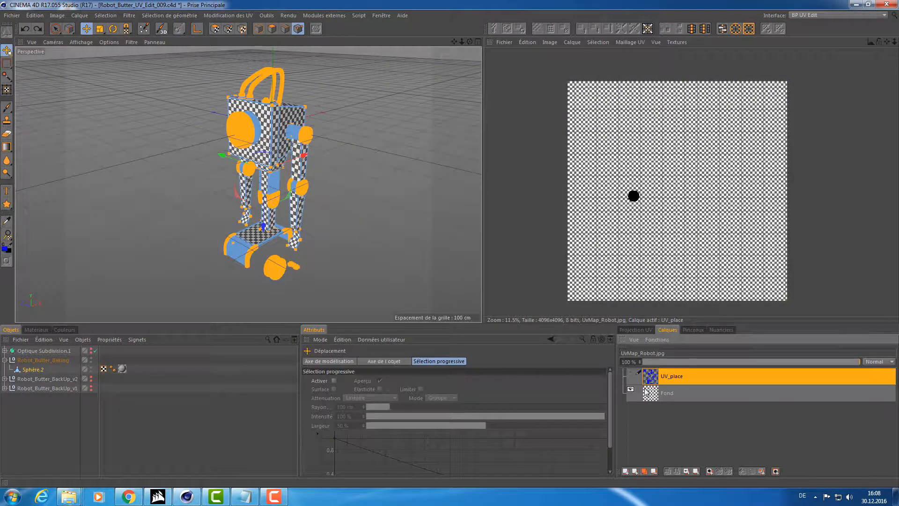
click(630, 371)
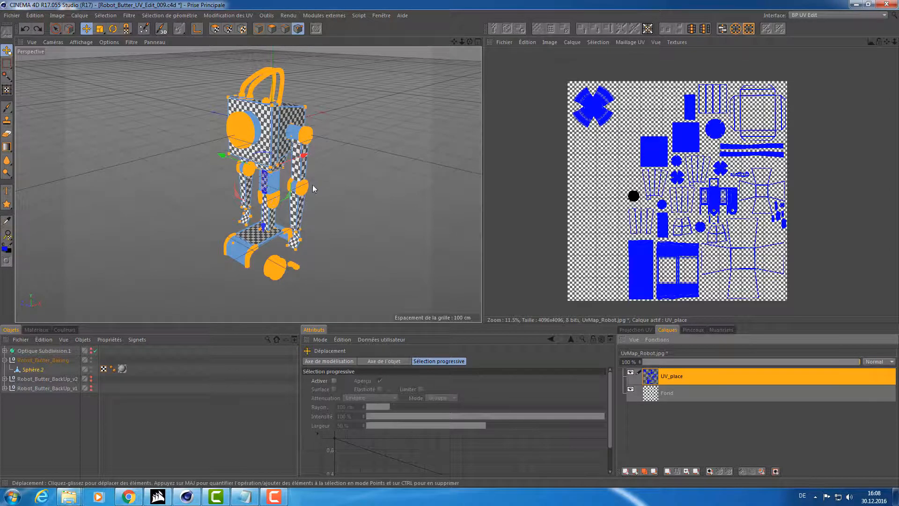
alt+drag(311, 186, 347, 176)
scroll(349, 176, up, 6)
alt+drag(275, 170, 248, 143)
scroll(211, 146, down, 6)
Step: Rename the UV_place layer as UV_place_v1, hide it, and add a new empty texture layer above it
double_click(680, 377)
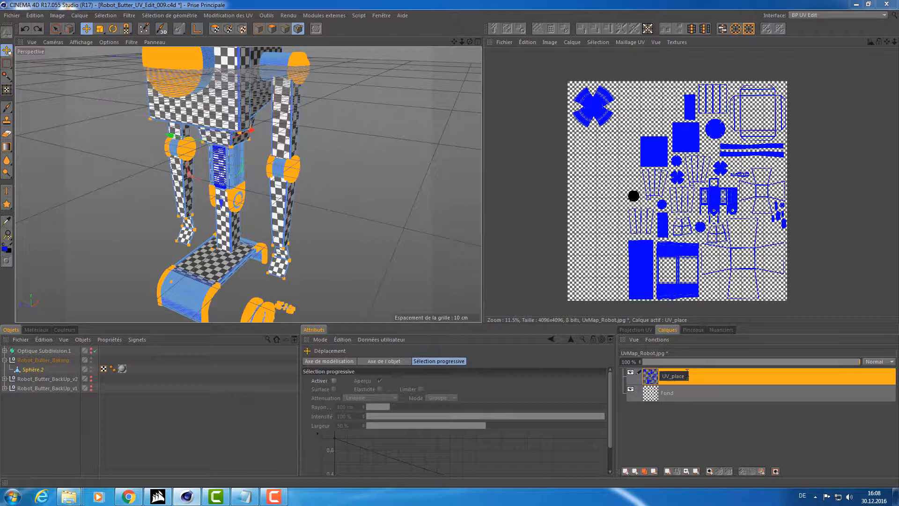
key(Return)
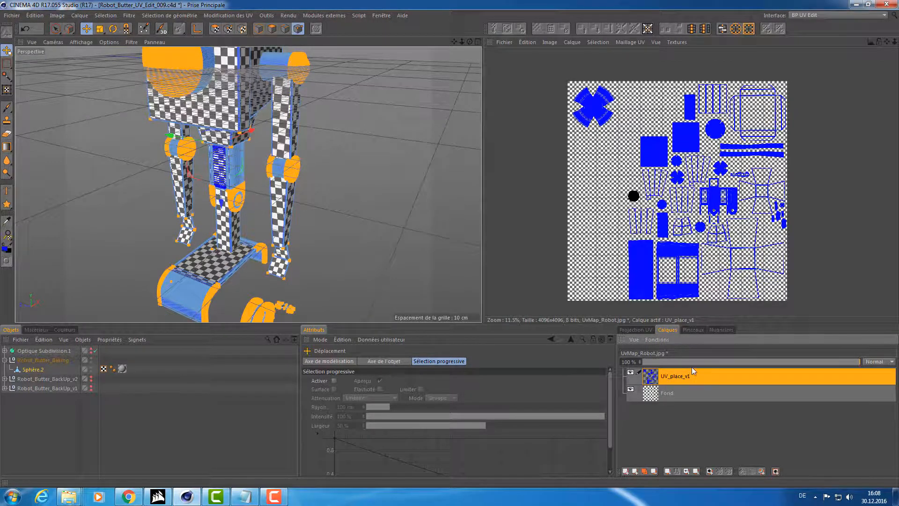
click(630, 373)
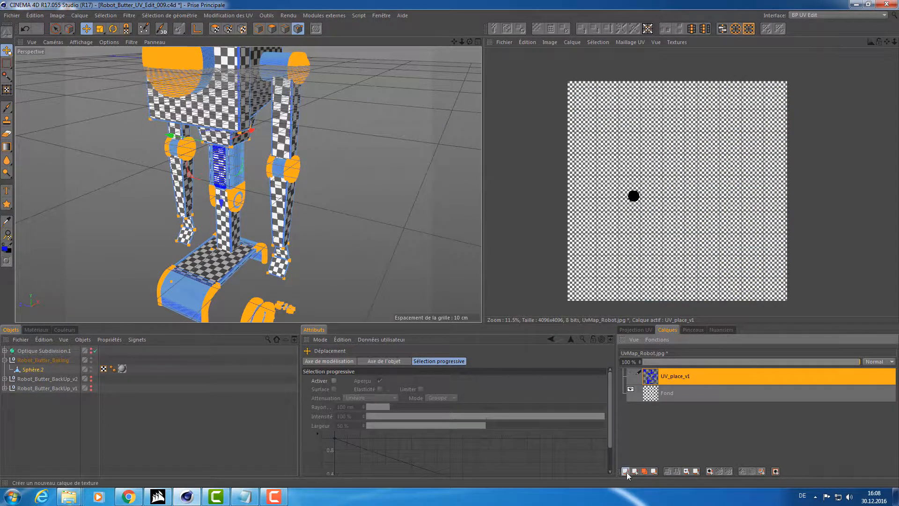
click(626, 472)
Step: Select the UVW tag of Sphère.2 and display its UV islands over the texture in UV polygon mode
click(37, 369)
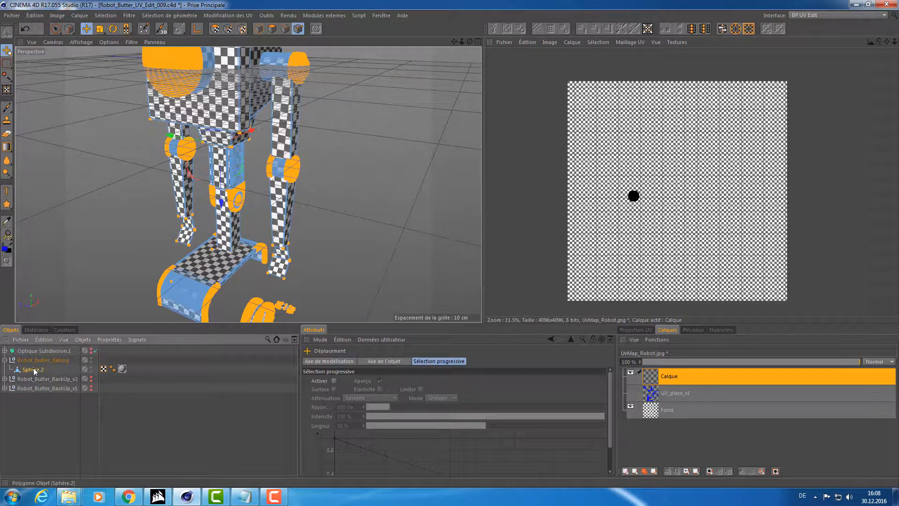
click(103, 368)
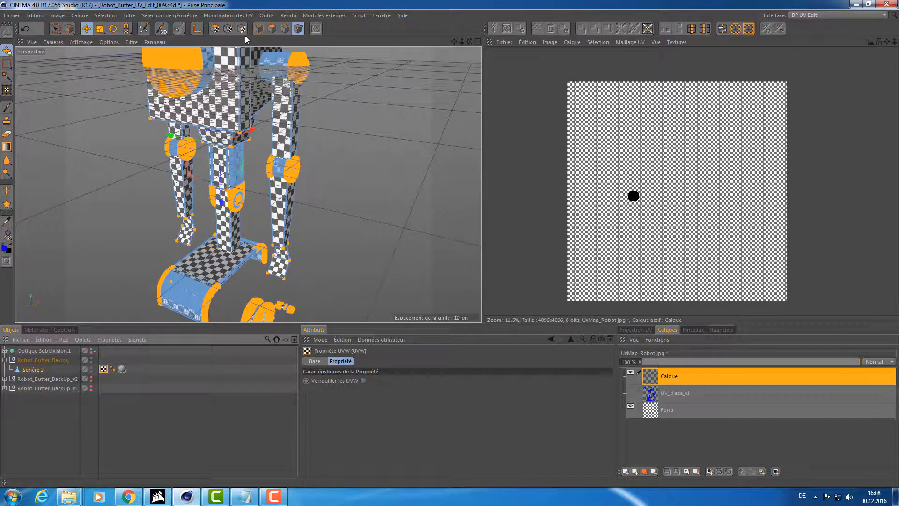
click(258, 28)
drag(103, 369, 675, 170)
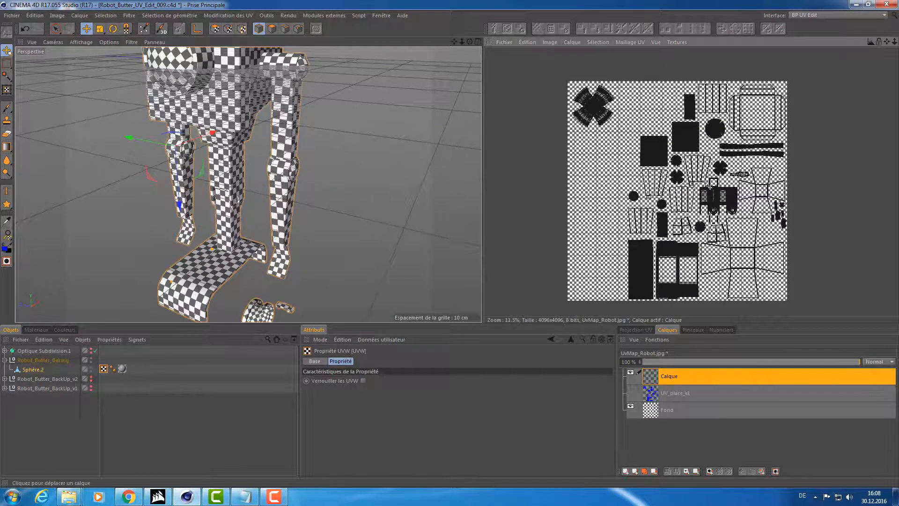
scroll(677, 174, up, 5)
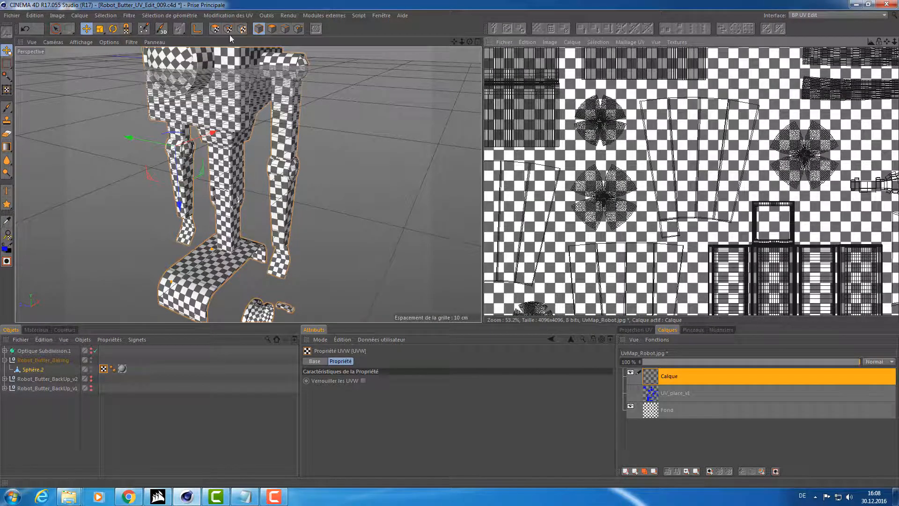
click(215, 29)
scroll(728, 150, down, 4)
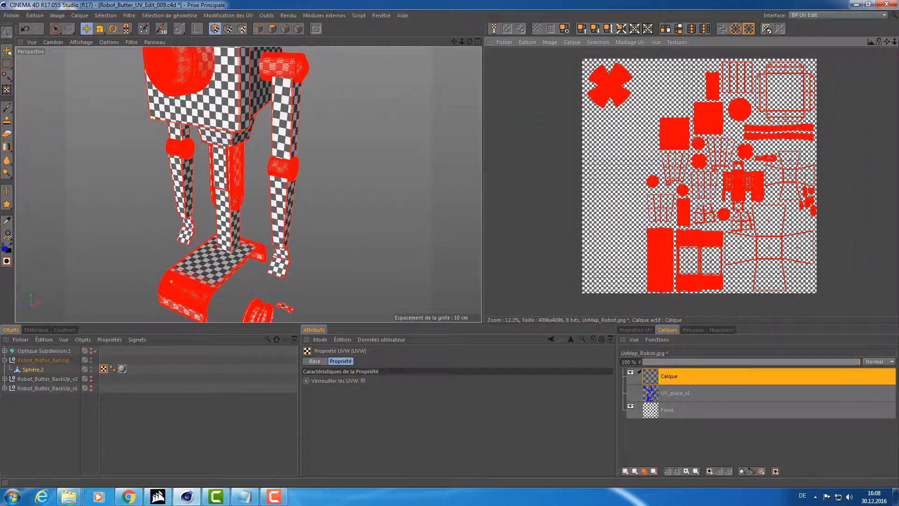
Step: Try shifting the UV islands in the texture view, and undo the move
scroll(729, 148, up, 1)
drag(729, 148, 703, 144)
key(ctrl+z)
key(ctrl+z)
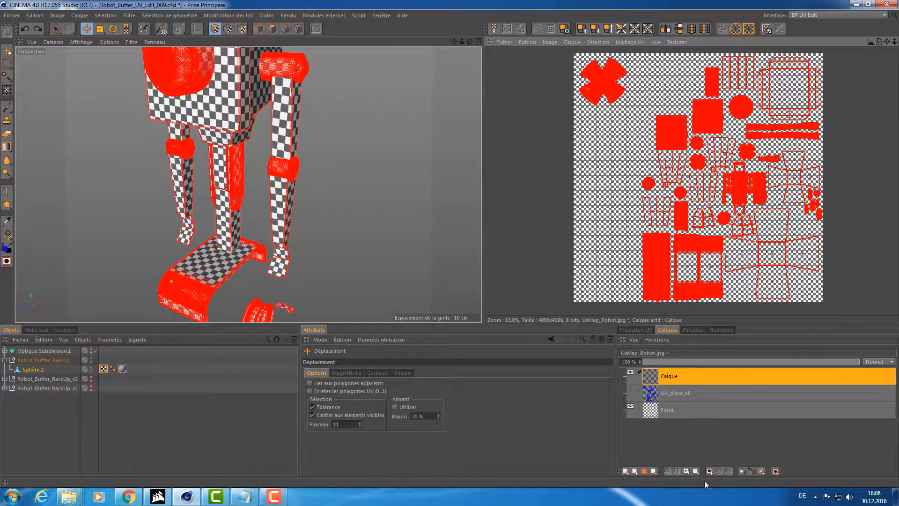
Step: Realign the UV islands with Optimal Mapping, preserving orientation, equalizing island size and using 2 % spacing, without stretching to fit
click(637, 329)
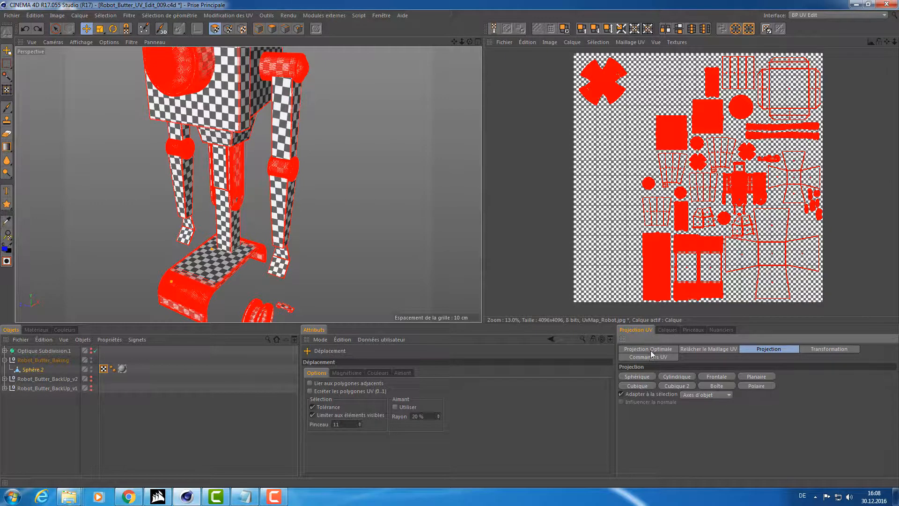
click(649, 349)
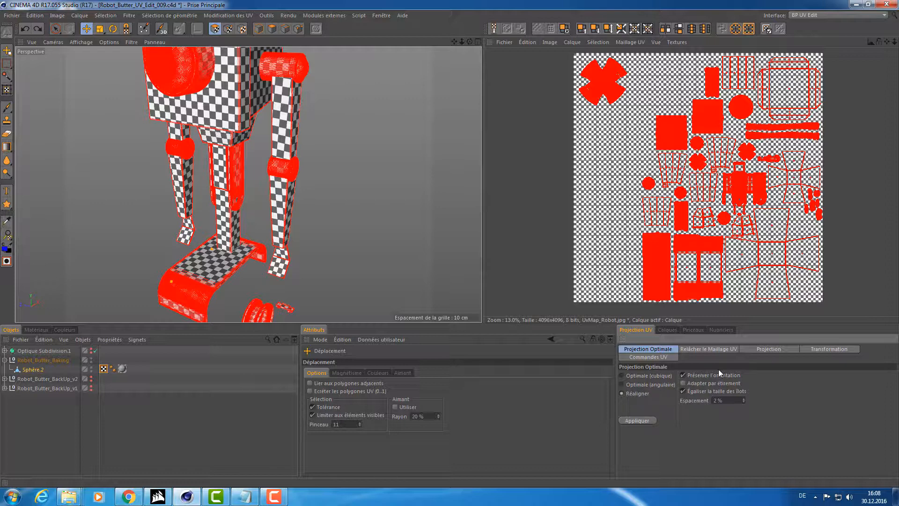
click(694, 384)
click(648, 421)
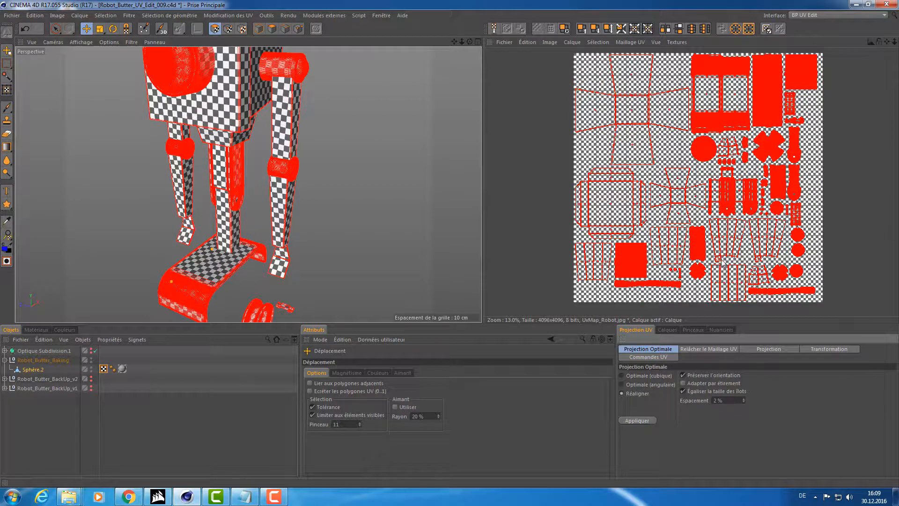
Step: Compare the original and realigned UV layouts by undoing and reapplying the realignment, and keep it applied
alt+drag(395, 178, 436, 192)
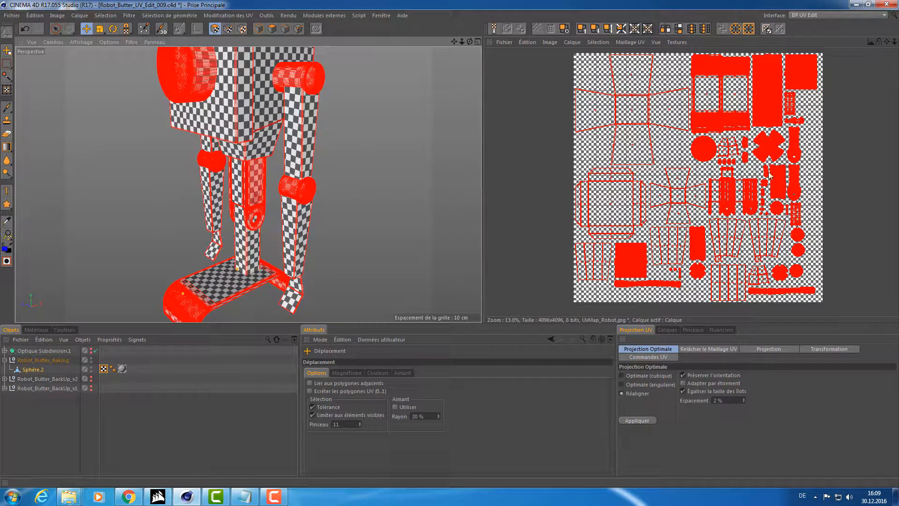
scroll(763, 172, up, 5)
scroll(762, 172, down, 6)
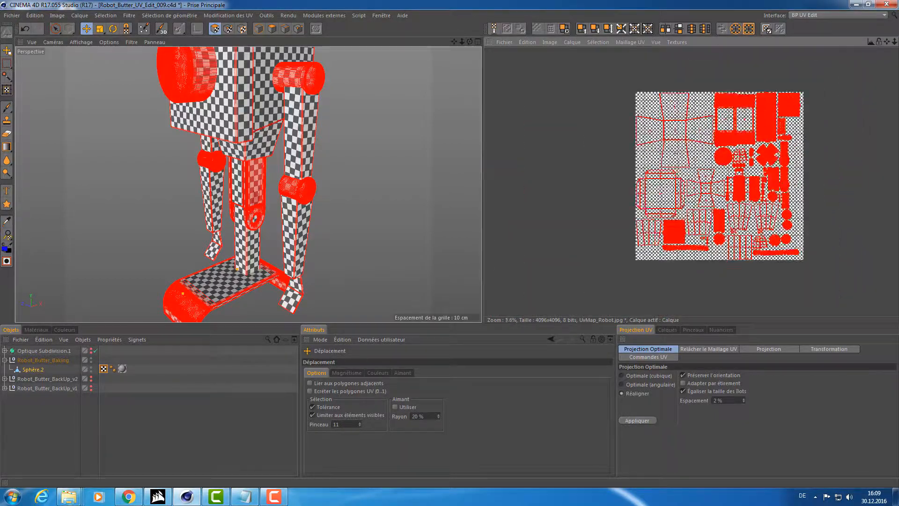
scroll(762, 172, up, 3)
scroll(762, 172, down, 2)
scroll(762, 177, down, 1)
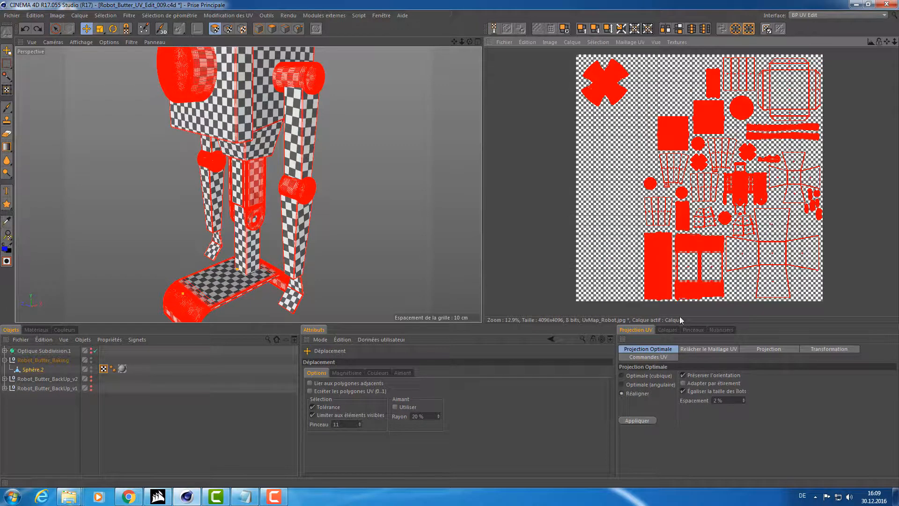
click(637, 420)
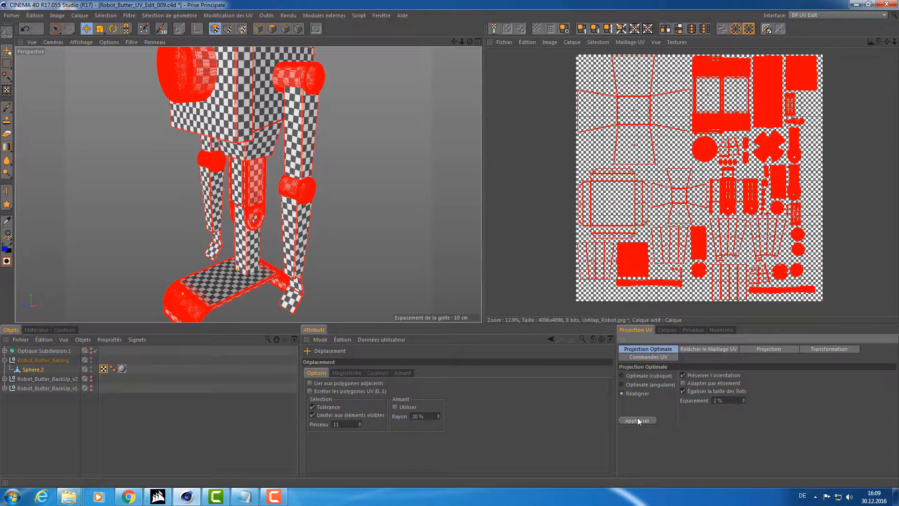
key(ctrl+z)
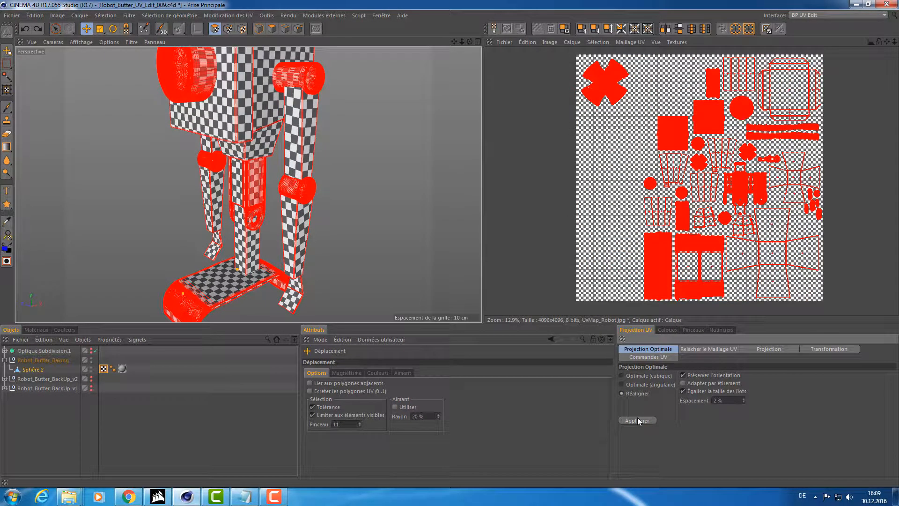
click(637, 421)
key(ctrl+z)
click(637, 421)
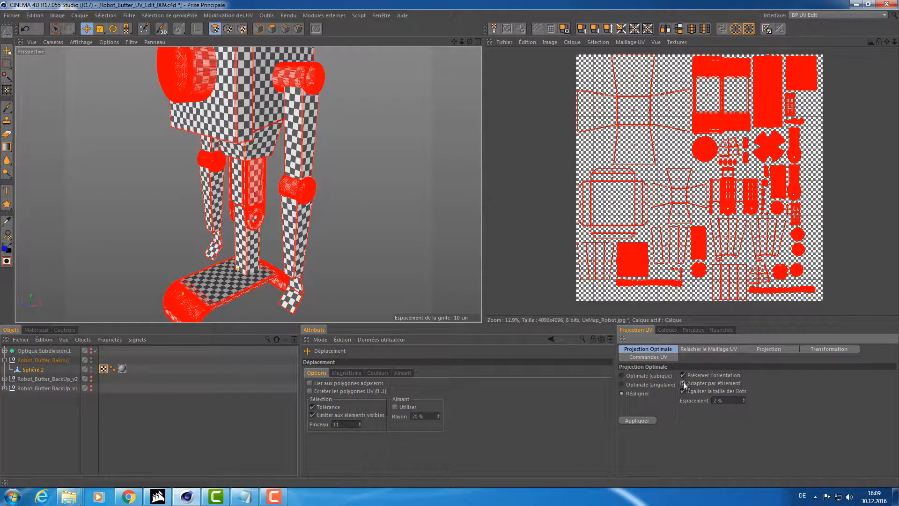
Step: Realign the UV islands with Adapter par étirement enabled, comparing it repeatedly with the previous layout, and keep the stretched version
click(635, 420)
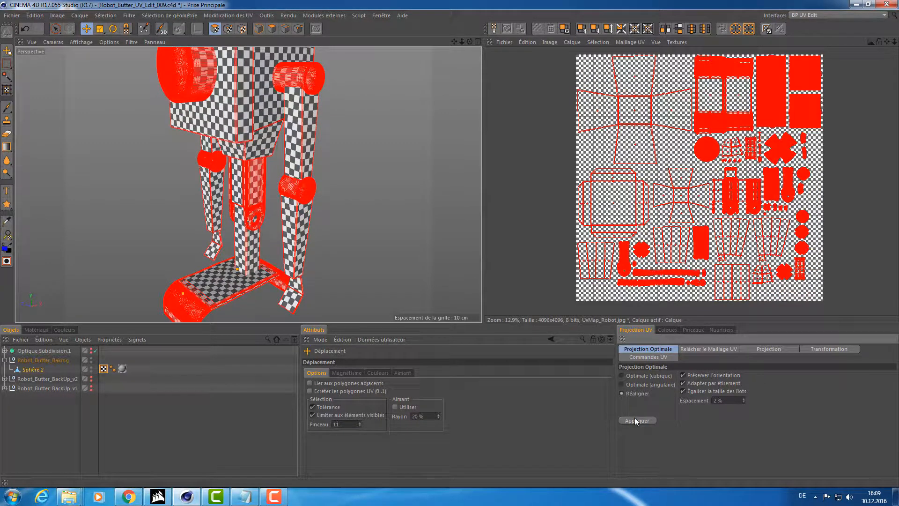
key(ctrl+z)
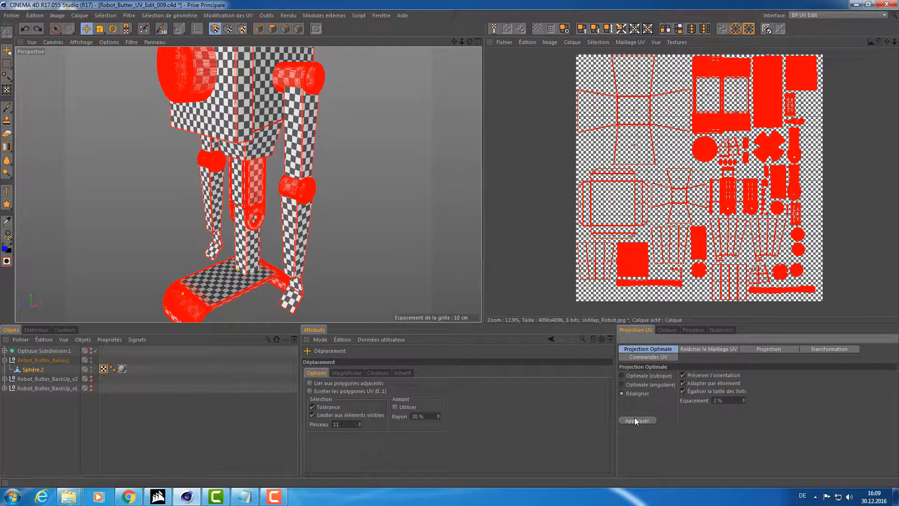
click(636, 420)
key(ctrl+z)
click(636, 421)
key(ctrl+z)
click(636, 421)
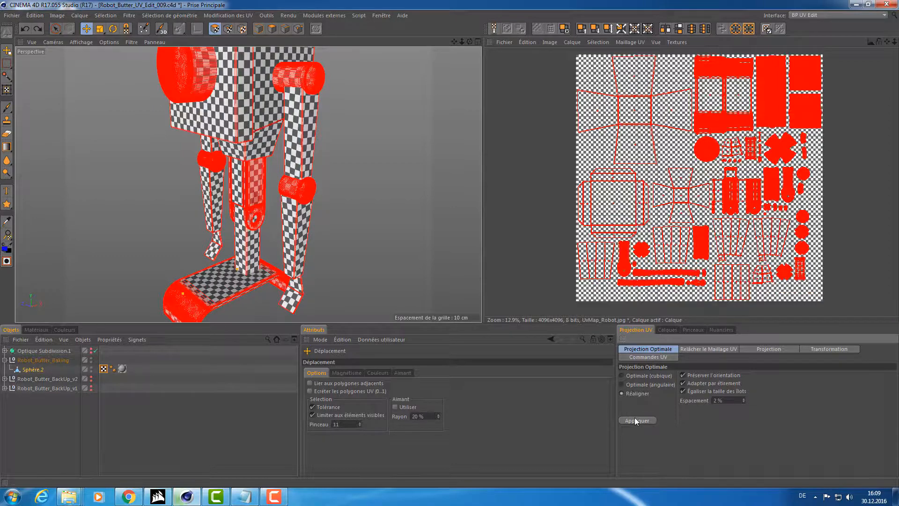
mouse_move(358, 182)
alt+mouse_down()
mouse_move(431, 150)
mouse_move(385, 192)
mouse_move(357, 160)
mouse_move(352, 176)
mouse_move(369, 176)
mouse_move(366, 188)
alt+mouse_up()
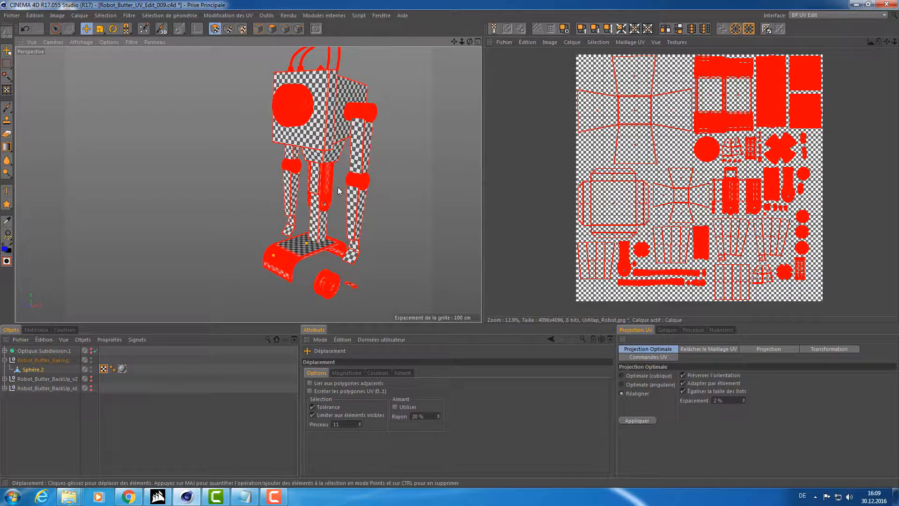
Step: Examine the spacing and placement of the stretched UV islands across the texture, up close and as a whole
scroll(742, 187, up, 5)
alt+middle_drag(873, 163, 801, 158)
mouse_move(800, 158)
alt+right_down()
mouse_move(830, 158)
mouse_move(814, 157)
alt+right_up()
alt+middle_drag(857, 141, 801, 157)
alt+right_drag(801, 156, 788, 151)
alt+middle_drag(789, 151, 808, 212)
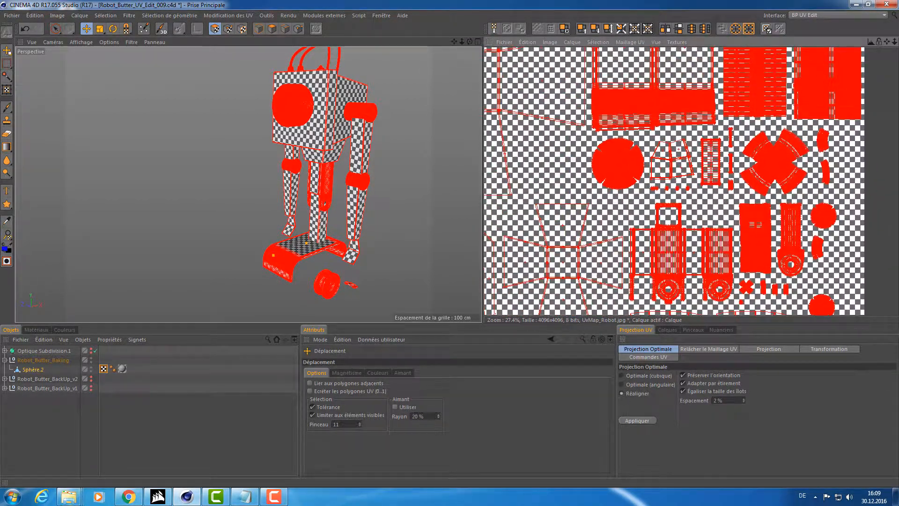
alt+middle_drag(693, 49, 727, 125)
alt+right_drag(727, 125, 712, 119)
alt+middle_drag(711, 118, 718, 90)
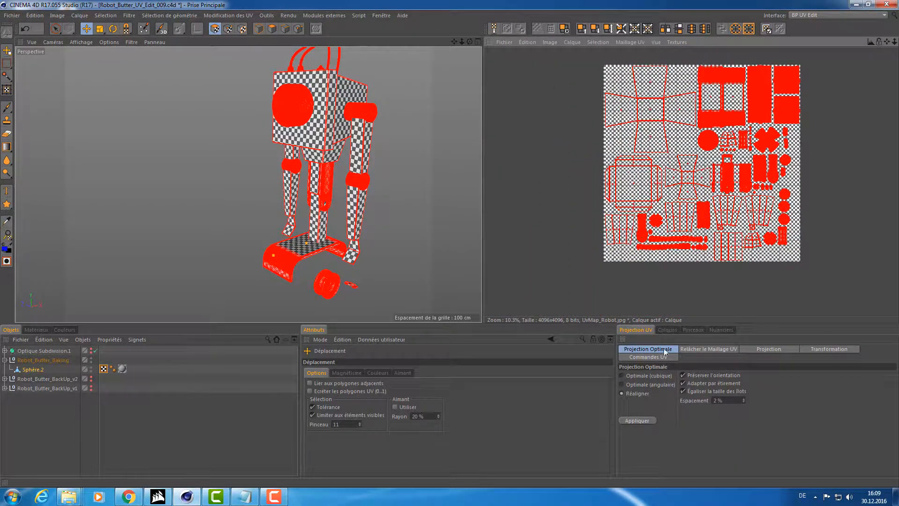
Step: Try the Optimale (cubique) projection on the robot's UVs with 2 % spacing, examine the resulting islands, and undo it
click(641, 375)
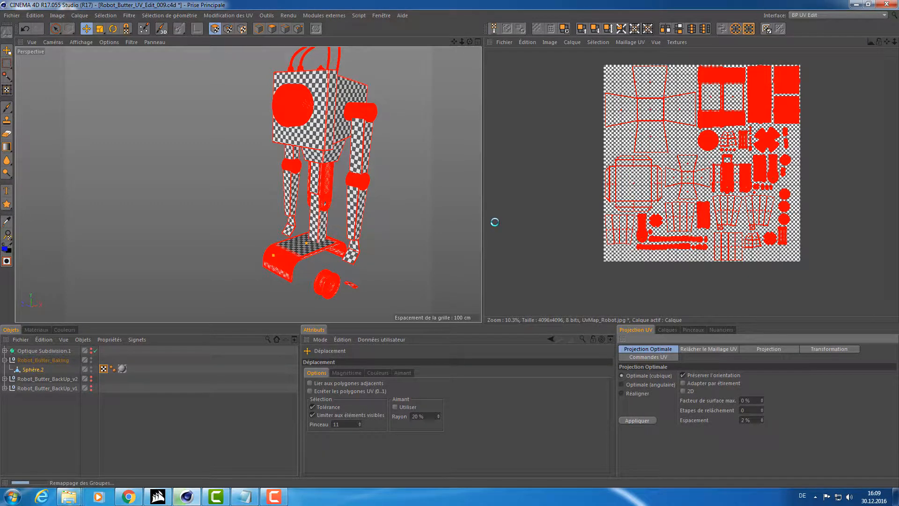
scroll(679, 221, up, 8)
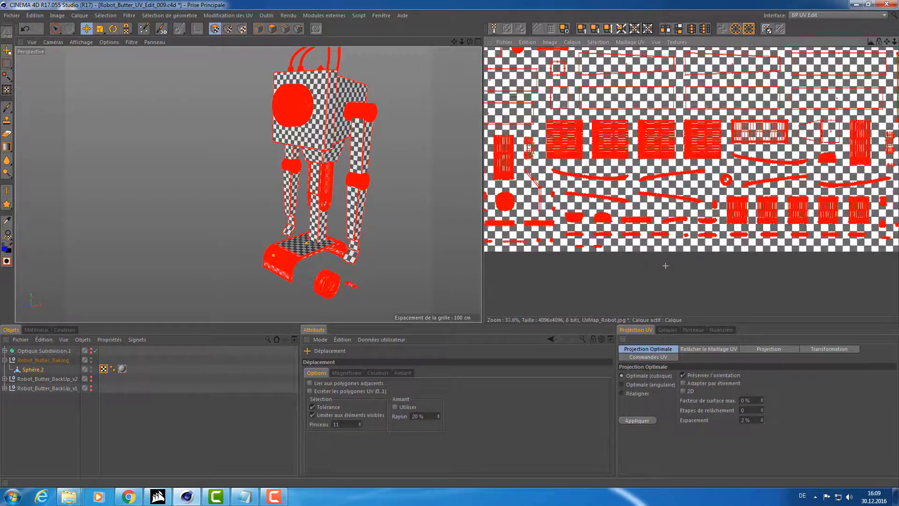
scroll(693, 242, down, 8)
scroll(693, 220, up, 4)
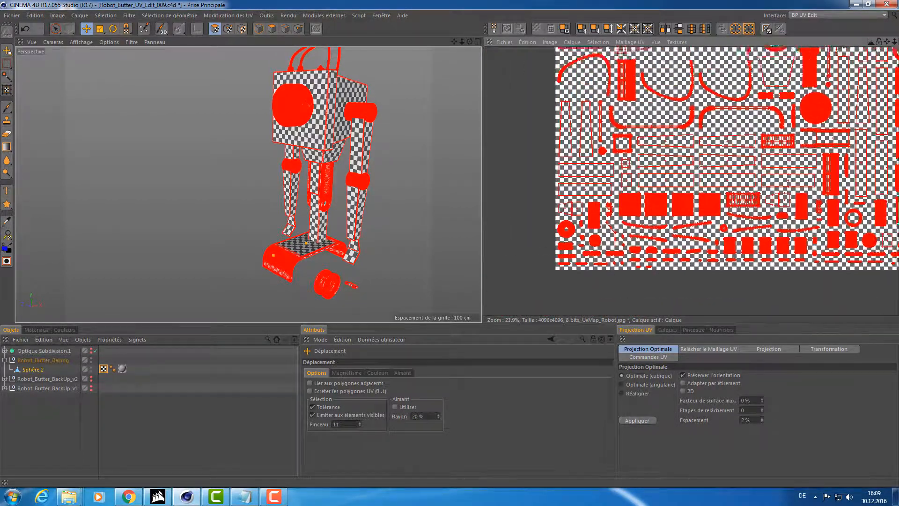
scroll(691, 180, up, 3)
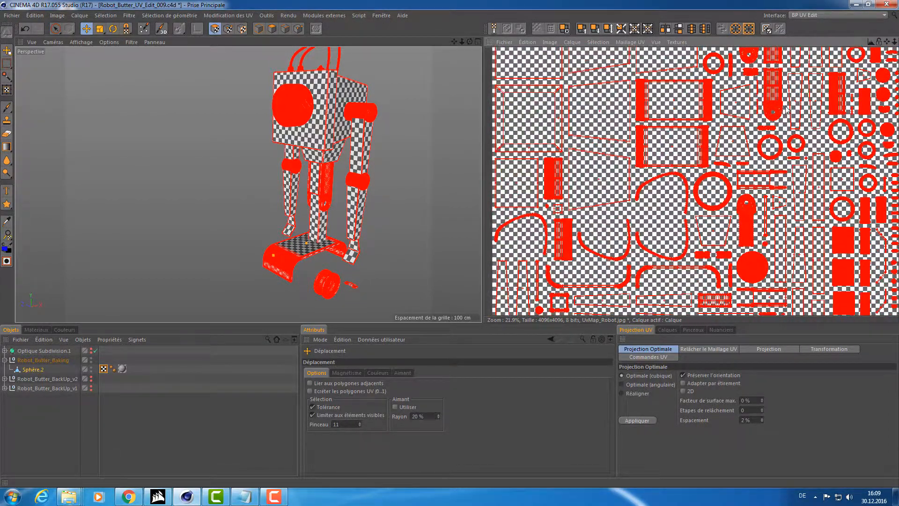
scroll(691, 180, down, 5)
scroll(786, 247, up, 3)
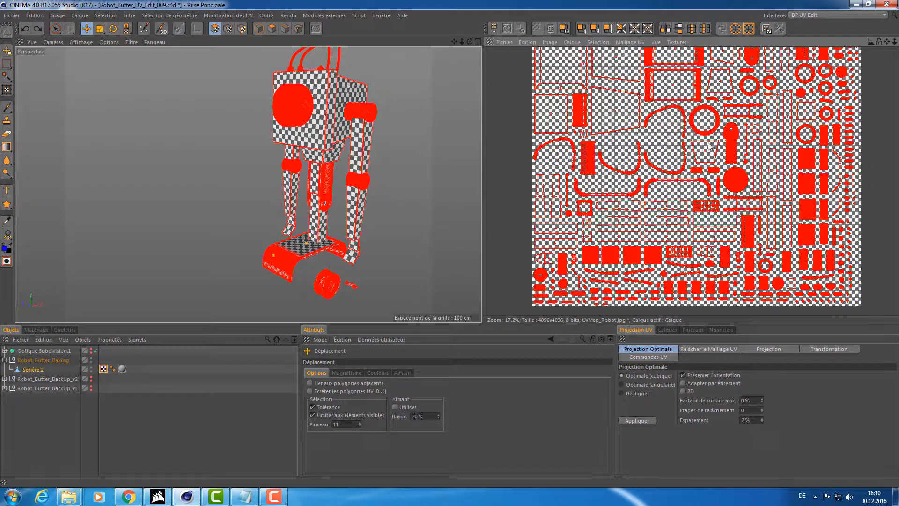
key(ctrl+z)
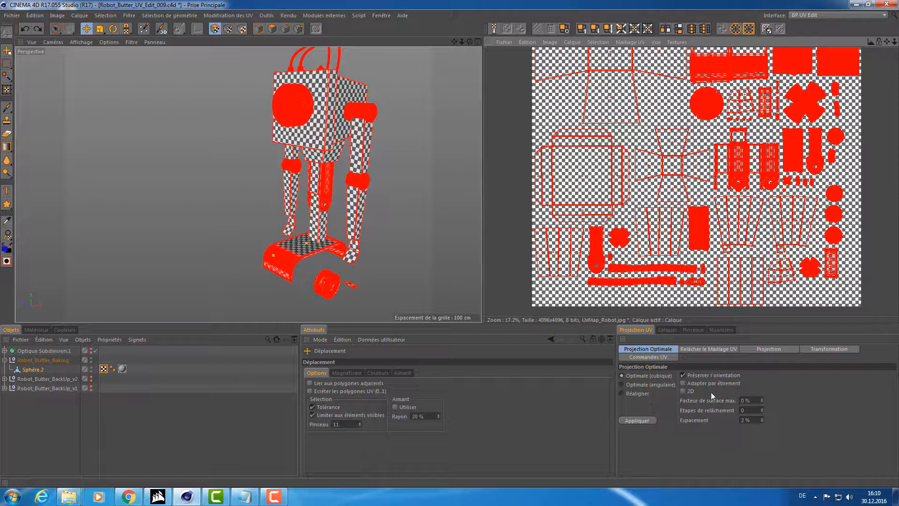
Step: Realign the UV islands with Réaligner, with Préserver l'orientation and Adapter par étirement disabled and 2 % spacing
click(635, 393)
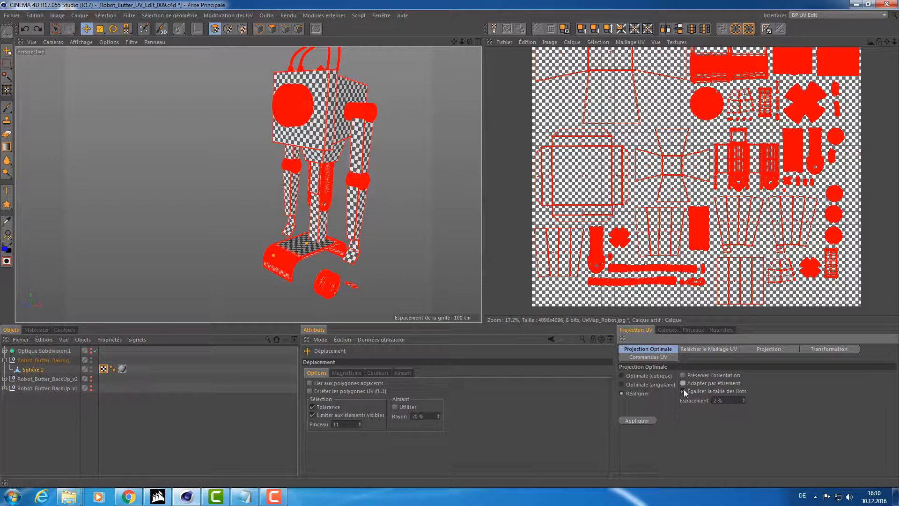
click(645, 420)
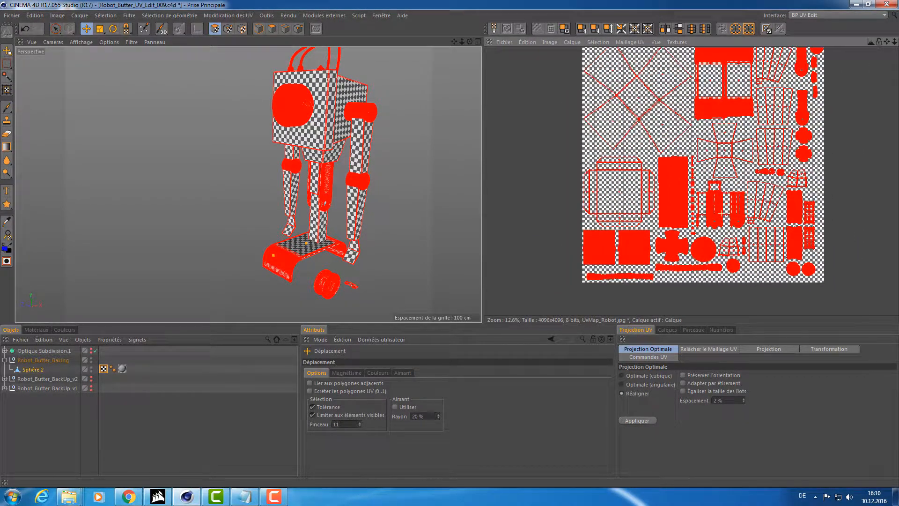
scroll(718, 212, up, 2)
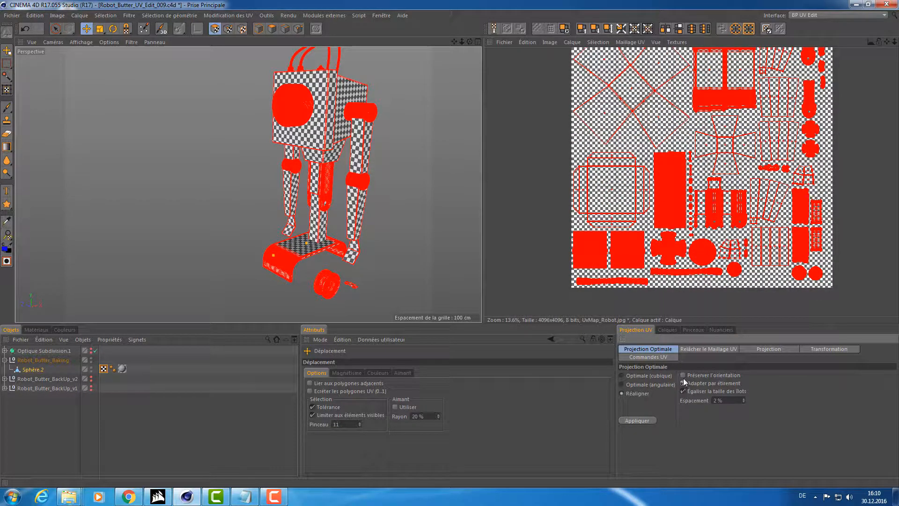
Step: Realign the UV islands repeatedly with orientation preserved, stretching to fit and equalized island sizes enabled, using 2 % spacing
click(633, 419)
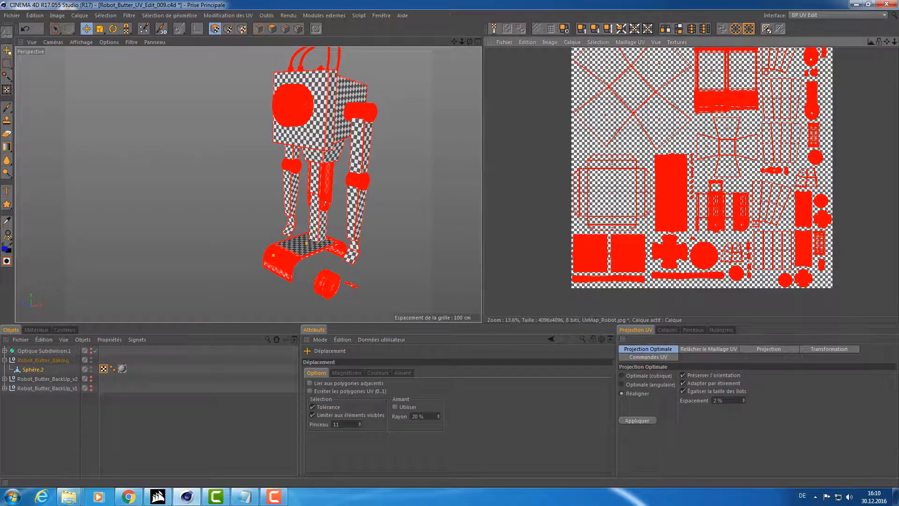
alt+middle_drag(745, 213, 745, 194)
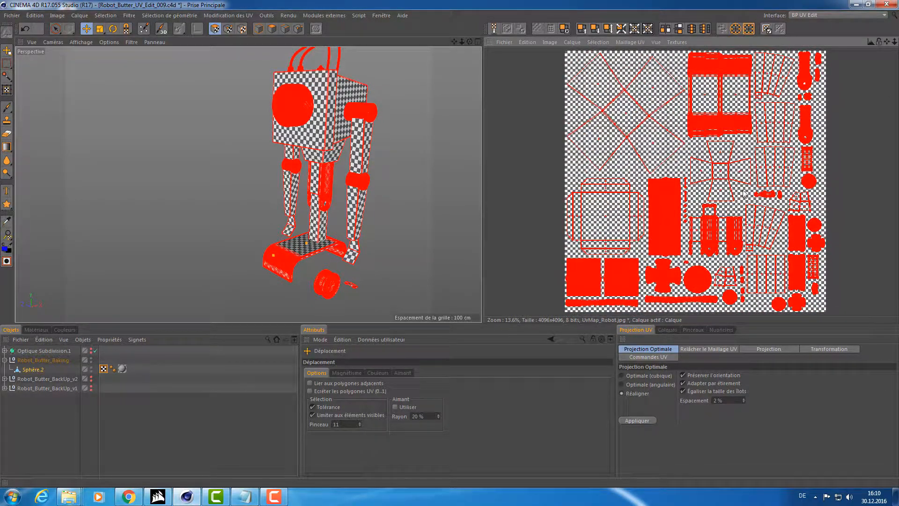
click(646, 420)
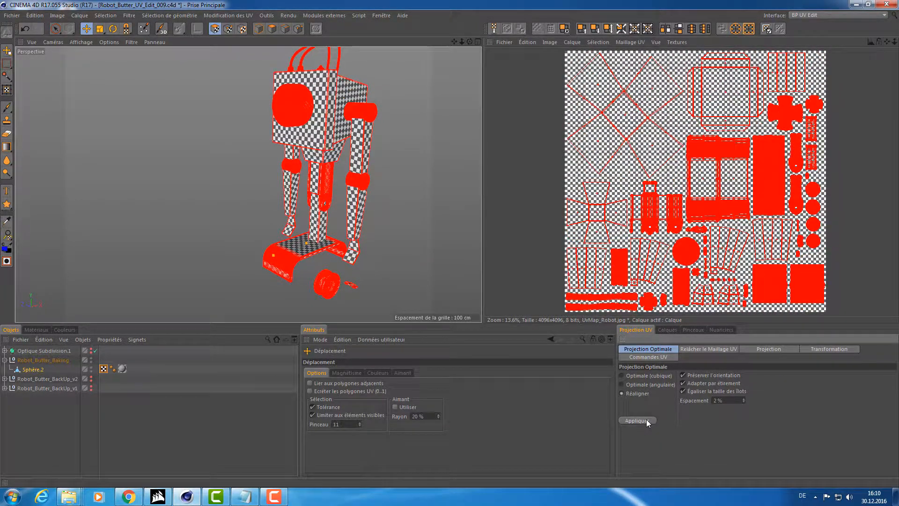
click(646, 420)
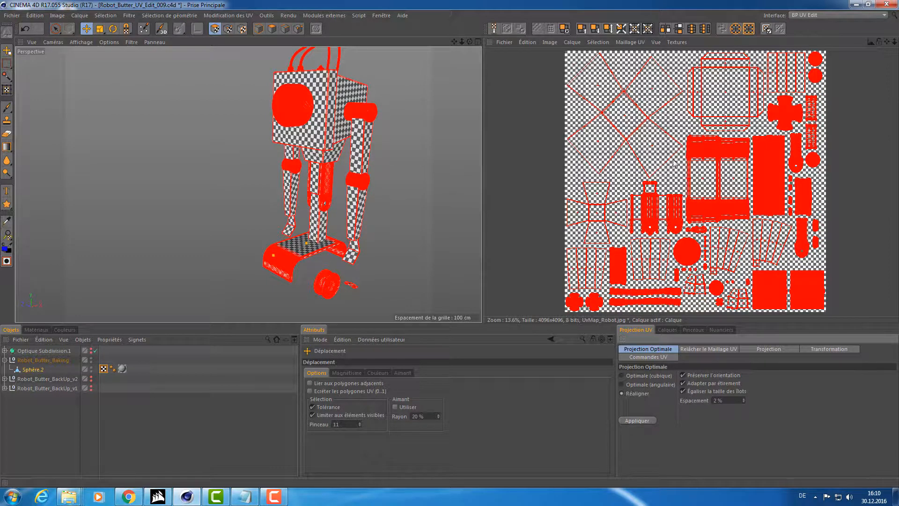
Step: Switch to the Interface de Démarrage (Utilisateur) layout and select the Robot_Butter_Baking group with its hierarchy collapsed
alt+drag(412, 126, 330, 142)
click(802, 15)
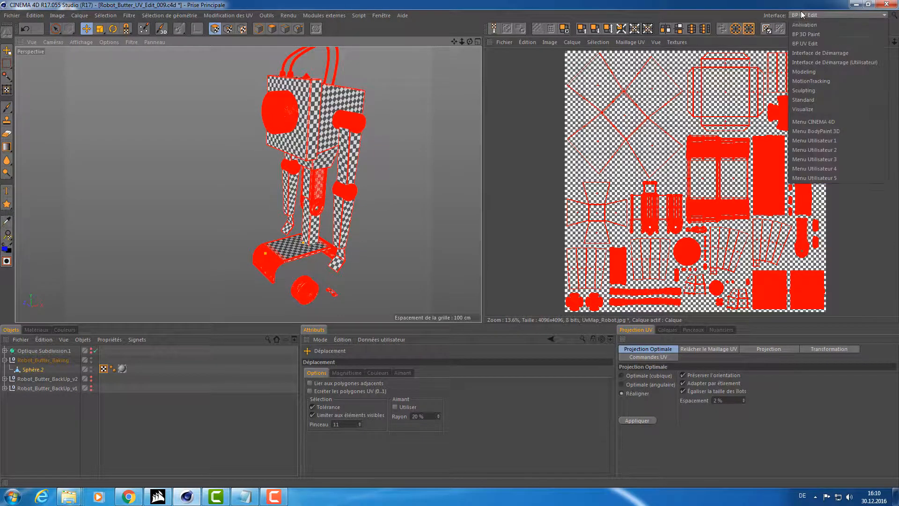
click(812, 62)
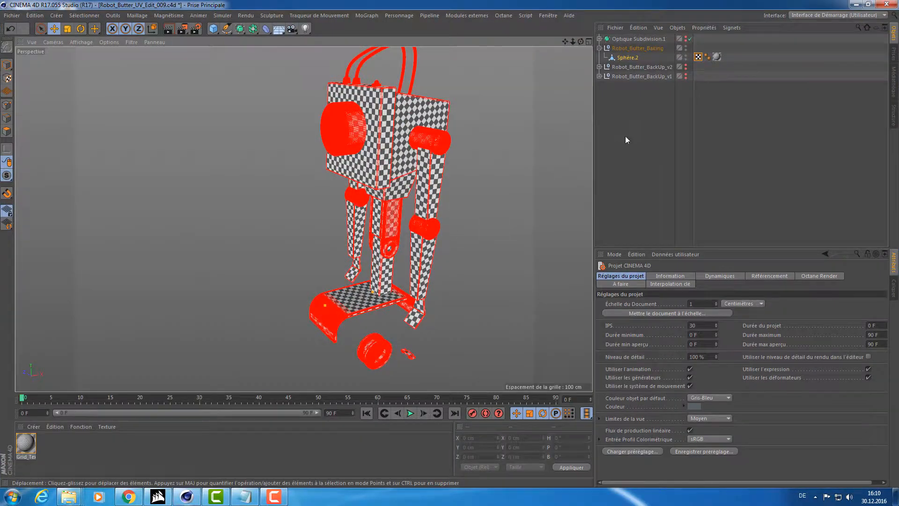
click(632, 57)
click(624, 48)
click(599, 48)
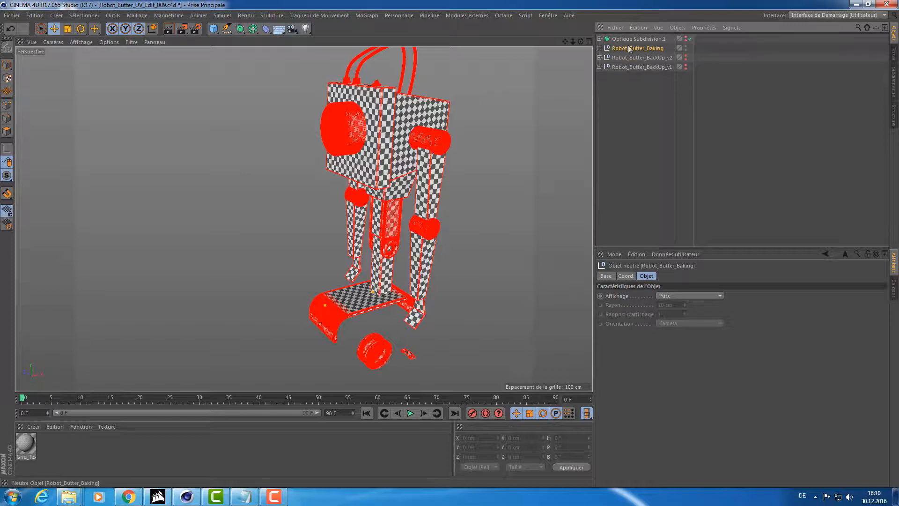
Step: Move the Robot_Butter_Baking group along X in Model mode to about -461.7 cm
key(e)
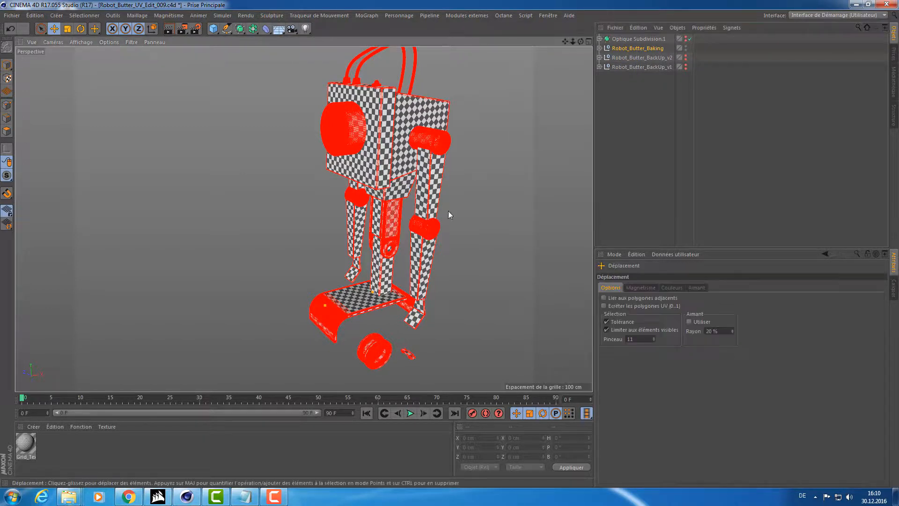
click(7, 65)
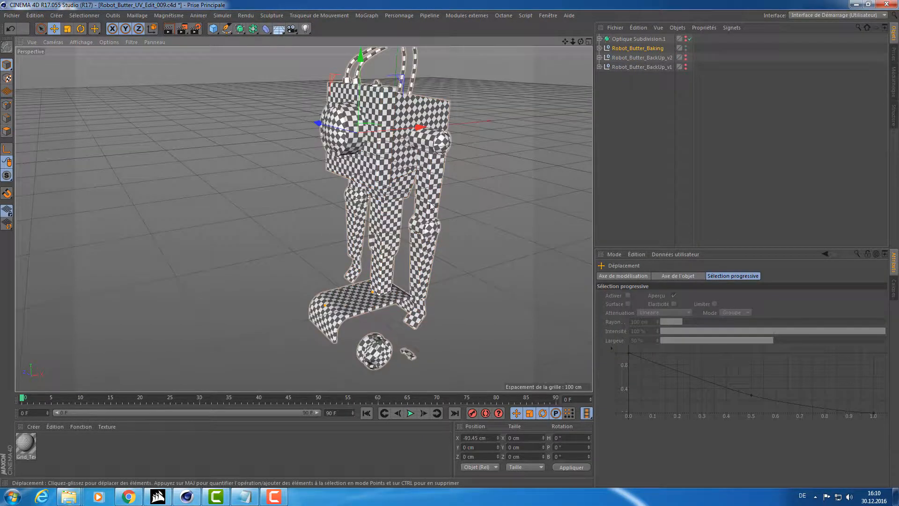
alt+drag(431, 206, 443, 230)
drag(403, 122, 240, 159)
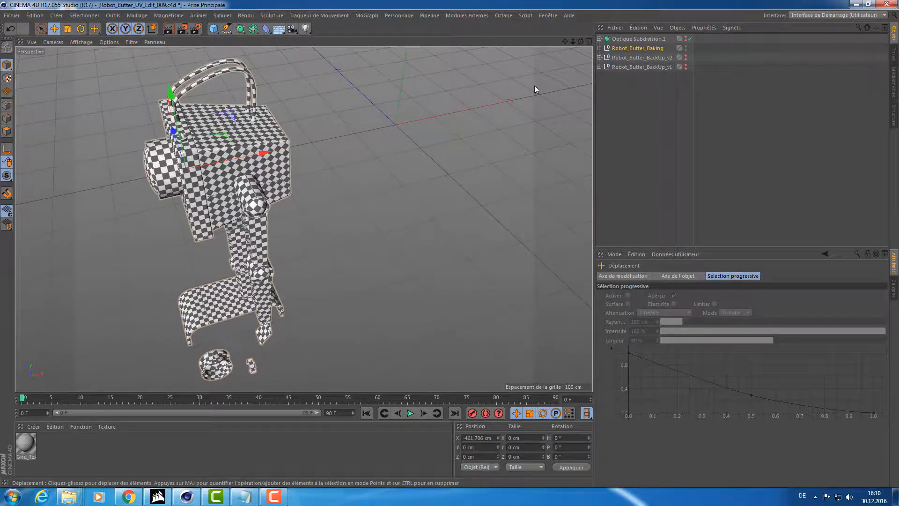
Step: Show Robot_Butter_BackUp_v2 in the viewport and compare its checker texture with the baking robot's from several angles
click(686, 56)
alt+drag(367, 177, 324, 159)
scroll(406, 133, up, 6)
scroll(300, 144, down, 6)
scroll(339, 141, up, 2)
scroll(318, 145, up, 6)
scroll(318, 145, down, 6)
scroll(284, 150, up, 5)
scroll(284, 151, down, 5)
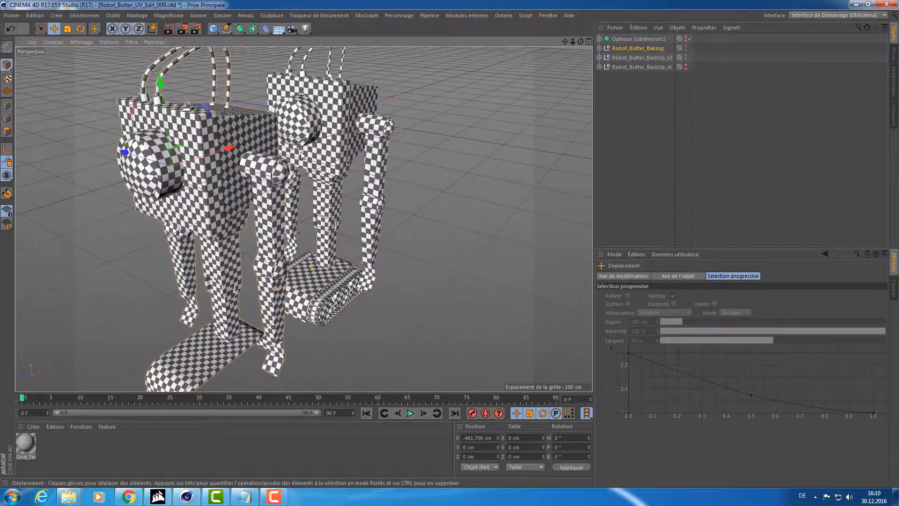
alt+middle_drag(302, 152, 353, 164)
alt+drag(317, 156, 349, 152)
alt+middle_drag(349, 152, 419, 157)
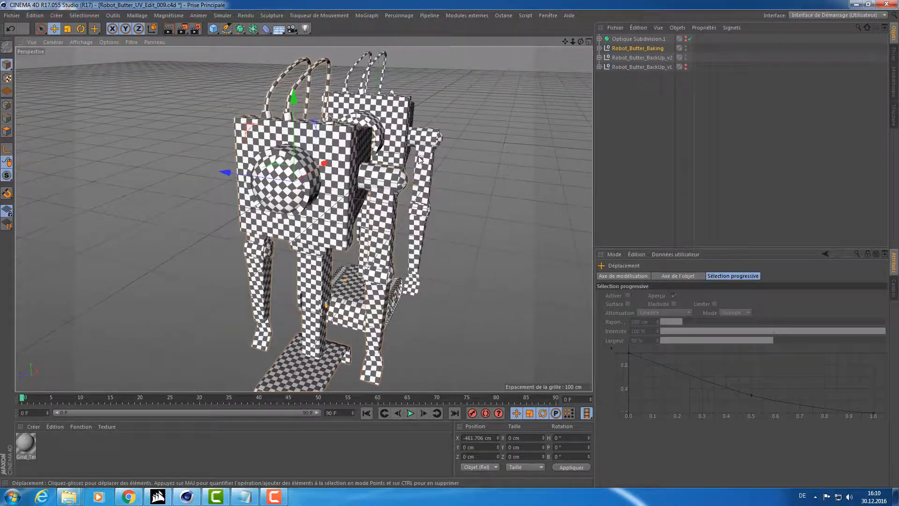
alt+drag(458, 147, 407, 155)
Step: Examine Robot_Butter_BackUp_v2 beside the baking robot and look through the separate objects in its hierarchy
click(667, 57)
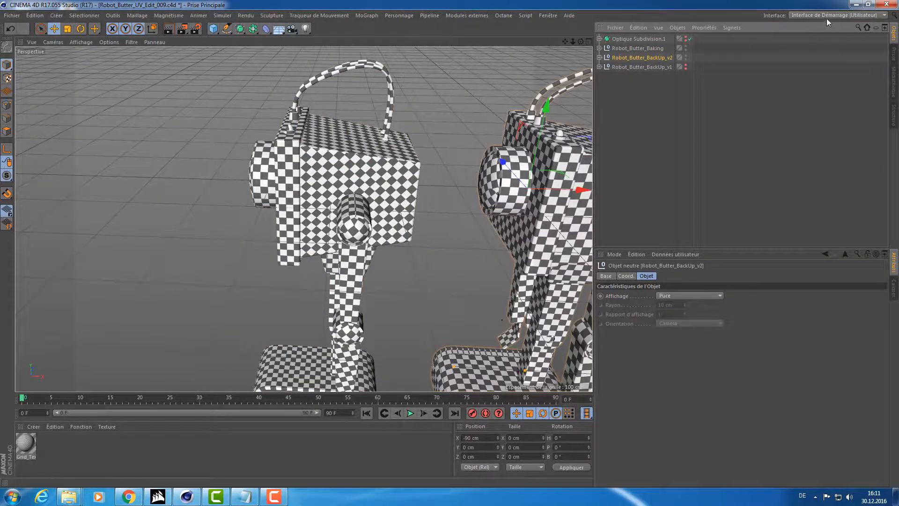
alt+drag(441, 141, 352, 172)
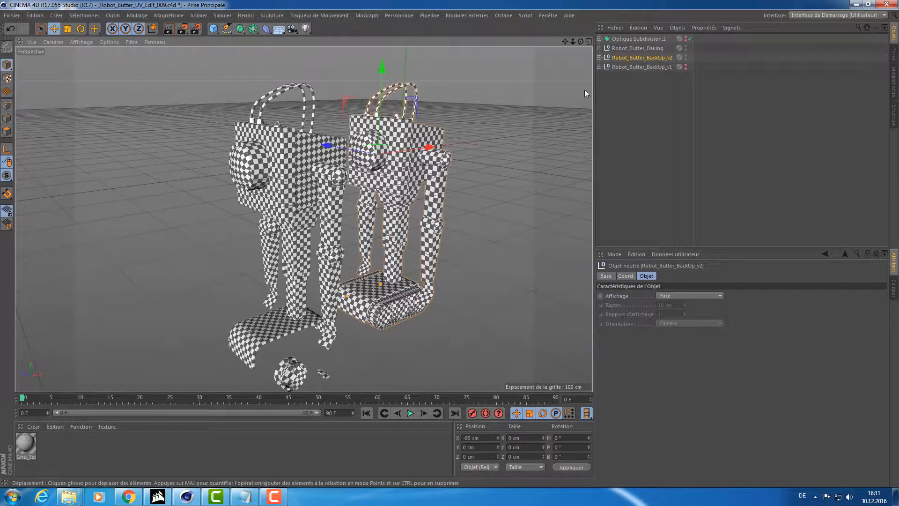
click(599, 57)
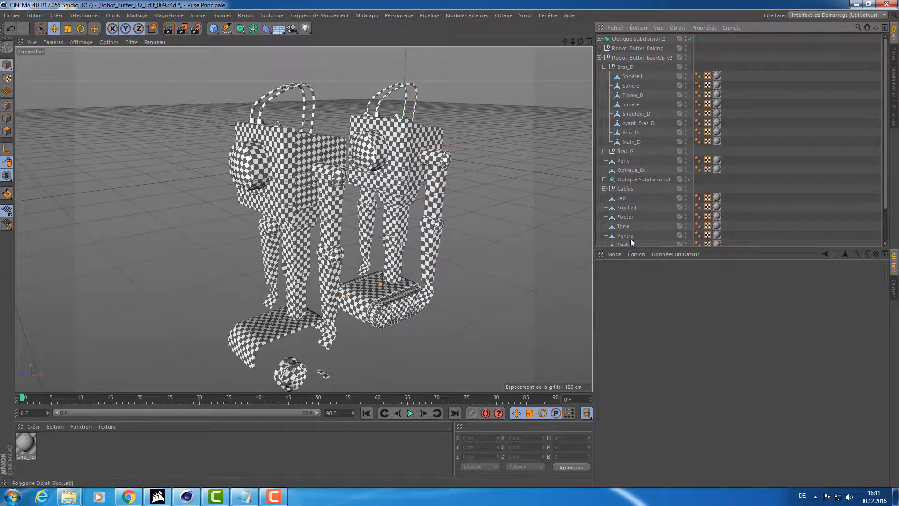
click(600, 57)
Step: Expand the Robot_Butter_Baking group and select its merged mesh Sphère.2 together with the Grid_Tex texture tag
click(618, 49)
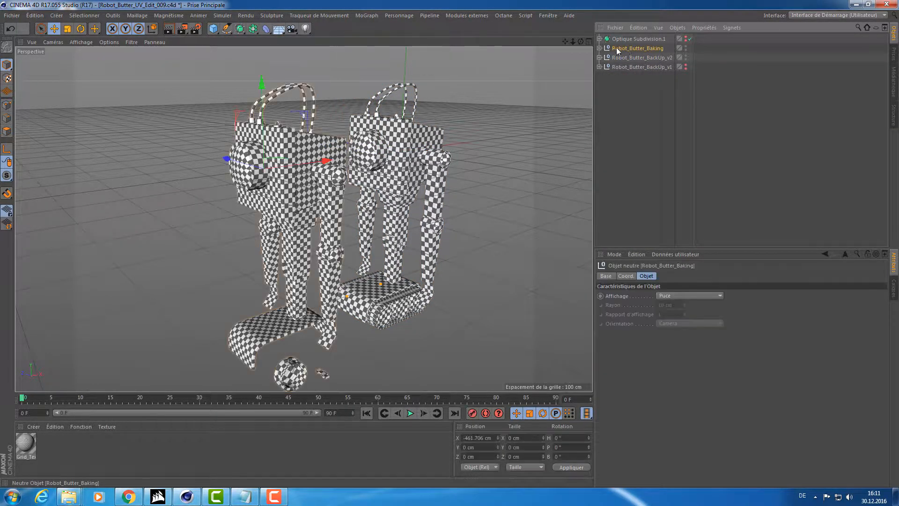
click(600, 47)
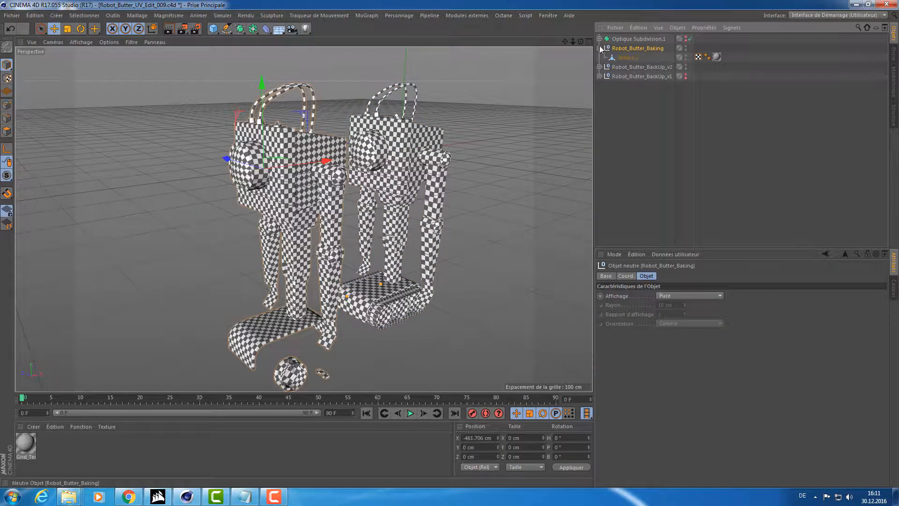
click(627, 57)
click(717, 57)
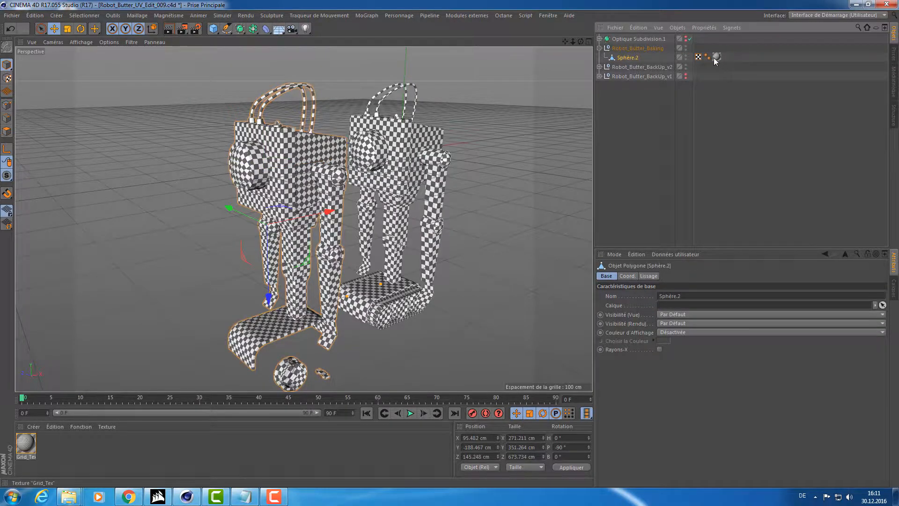
Step: Return to the BP UV Edit layout and select all UV polygons of the merged robot mesh
click(805, 14)
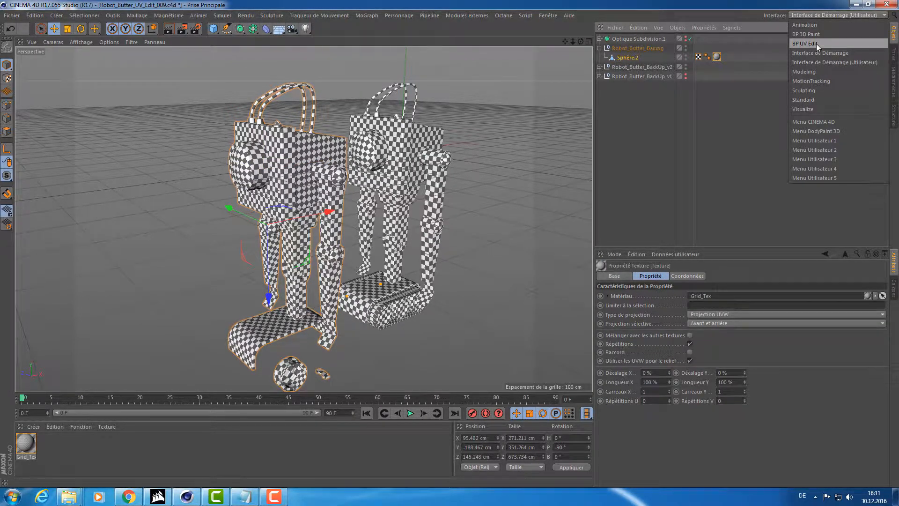
click(817, 44)
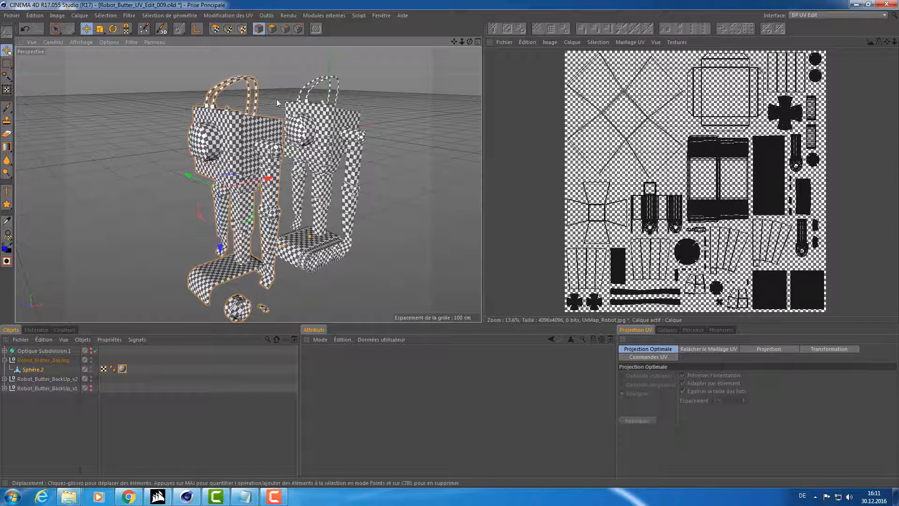
click(215, 29)
key(ctrl+a)
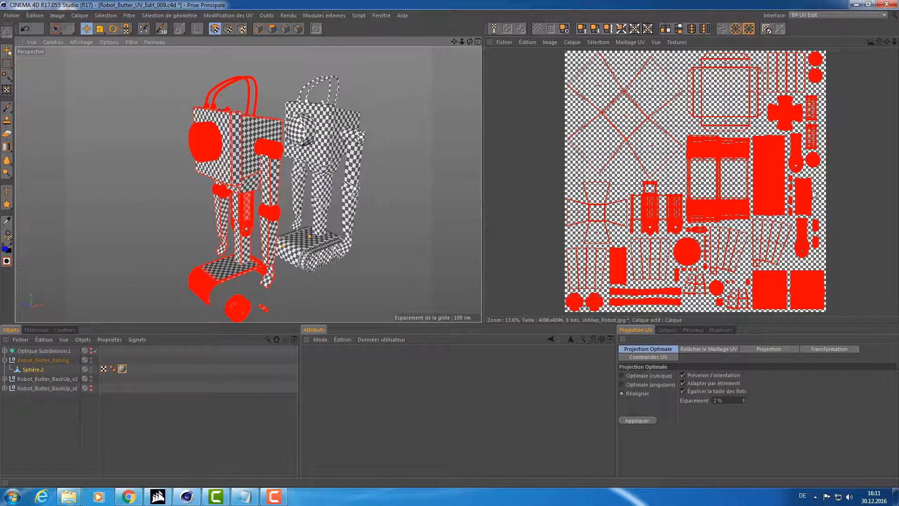
Step: Rename the uppermost layer of the UvMap_Robot.jpg texture as UV_place_v2
click(671, 330)
double_click(669, 376)
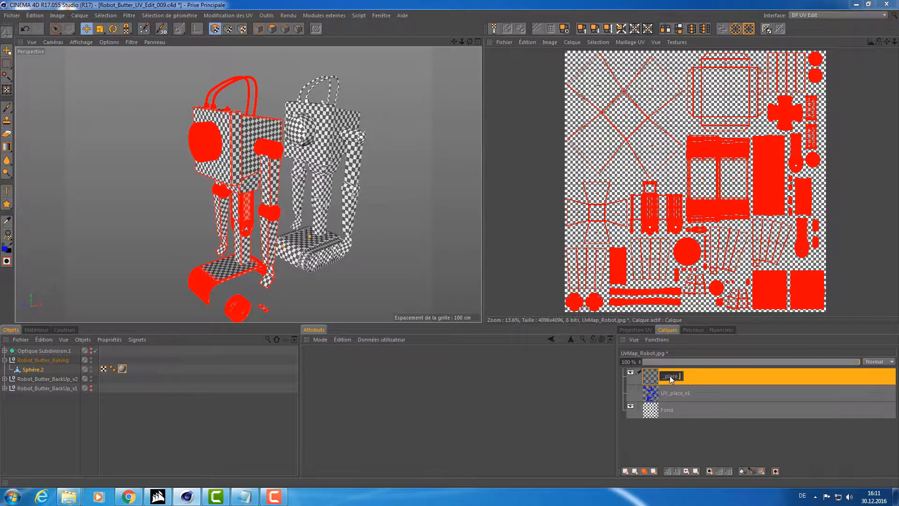
key(Return)
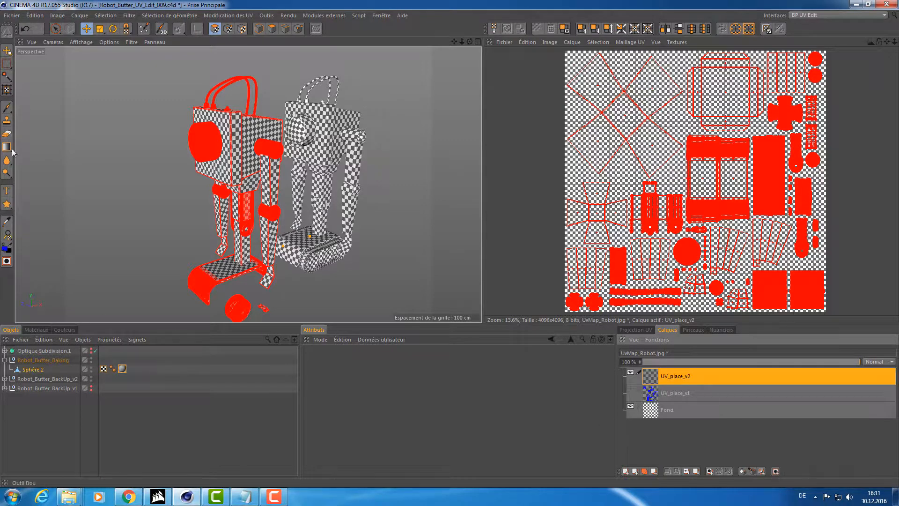
Step: Set the paint brush size to 1 for drawing thin UV outlines
click(7, 107)
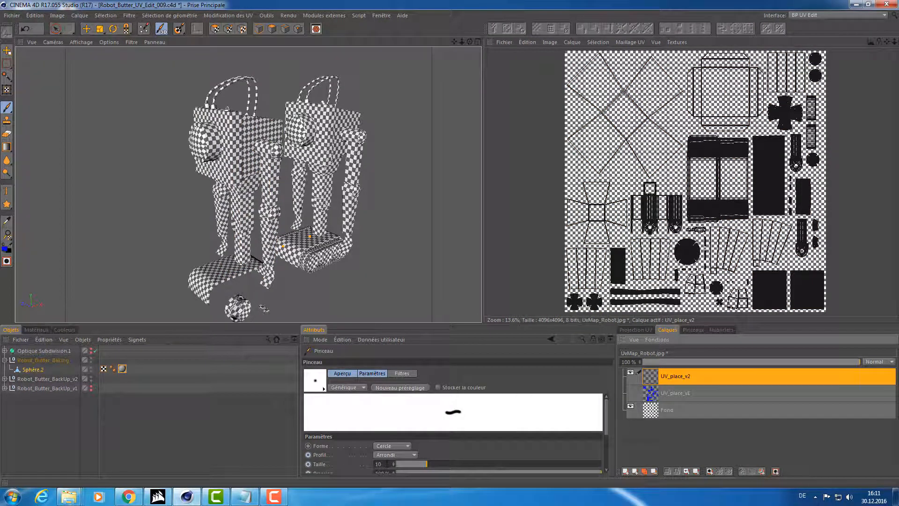
drag(387, 464, 336, 458)
text(1)
key(Return)
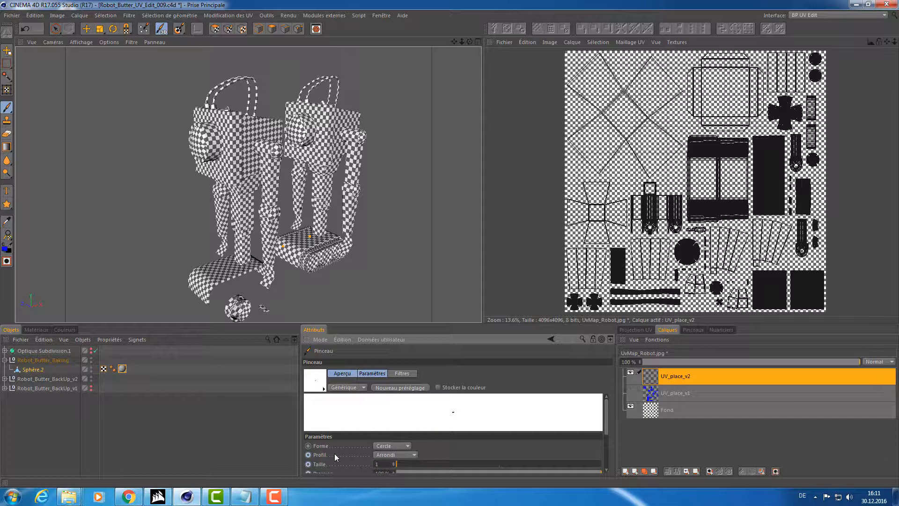
Step: Draw the outlines of the selected UV polygons in blue onto the UV_place_v2 layer
click(215, 29)
click(753, 471)
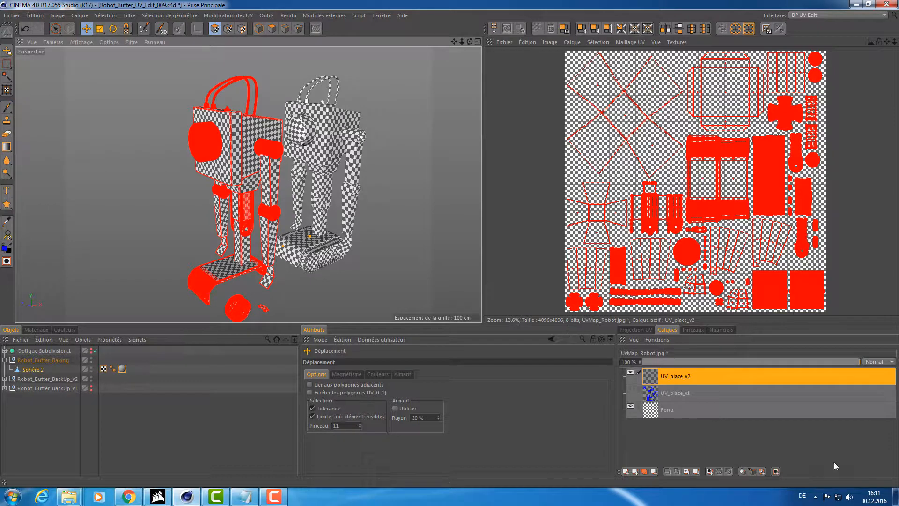
click(753, 471)
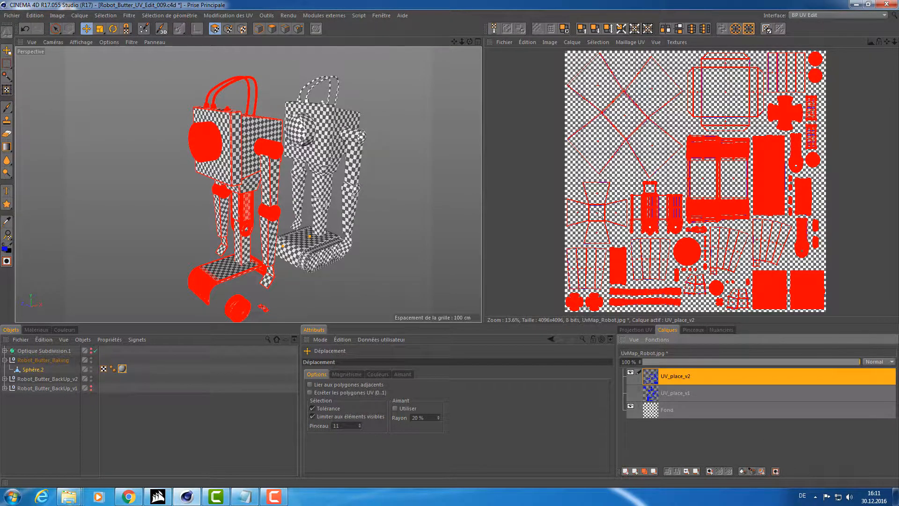
Step: Examine the drawn UV outlines up close in the texture and on both robots in the perspective view
scroll(598, 213, up, 12)
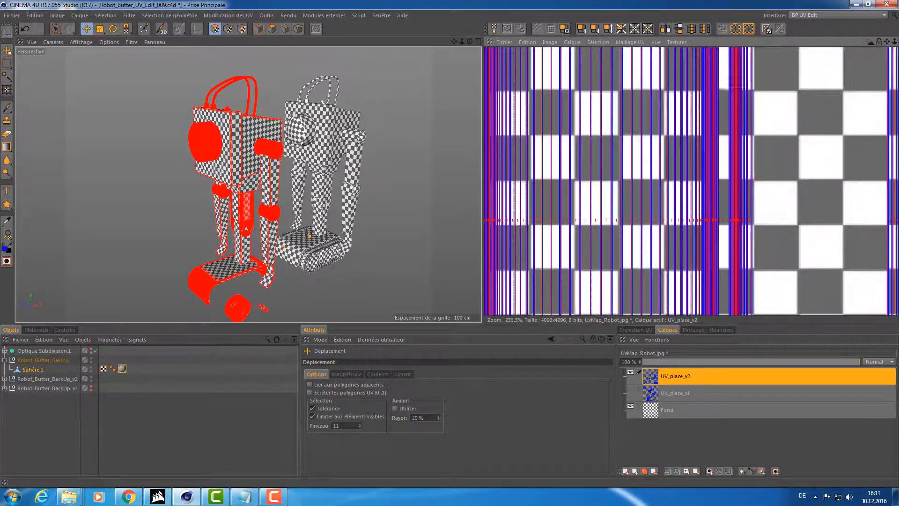
alt+middle_drag(697, 170, 639, 312)
scroll(729, 154, up, 4)
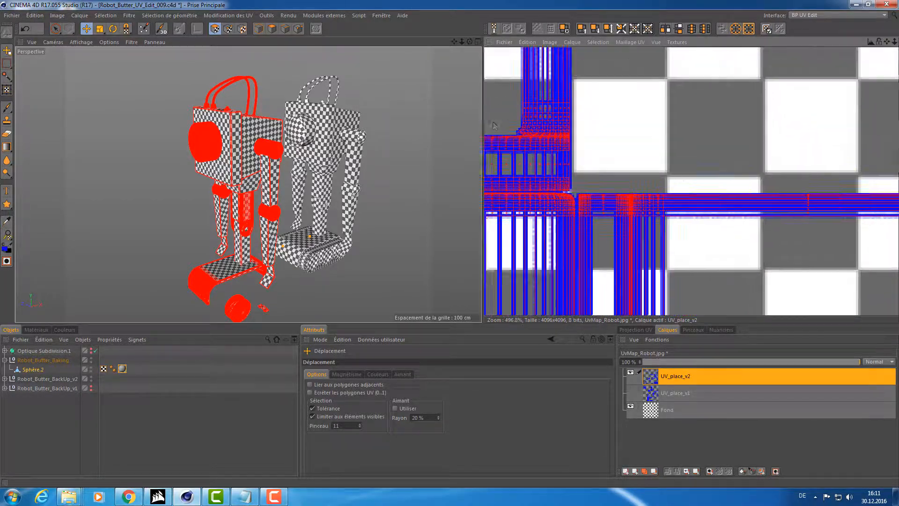
alt+middle_drag(495, 126, 556, 153)
scroll(556, 153, up, 3)
scroll(556, 152, down, 11)
alt+drag(335, 154, 356, 150)
scroll(285, 135, up, 8)
scroll(347, 138, up, 6)
scroll(347, 139, down, 10)
Step: Hide the UV_place_v2 layer and show UV_place_v1 to compare the old UV layout with the new islands and both robots
click(630, 374)
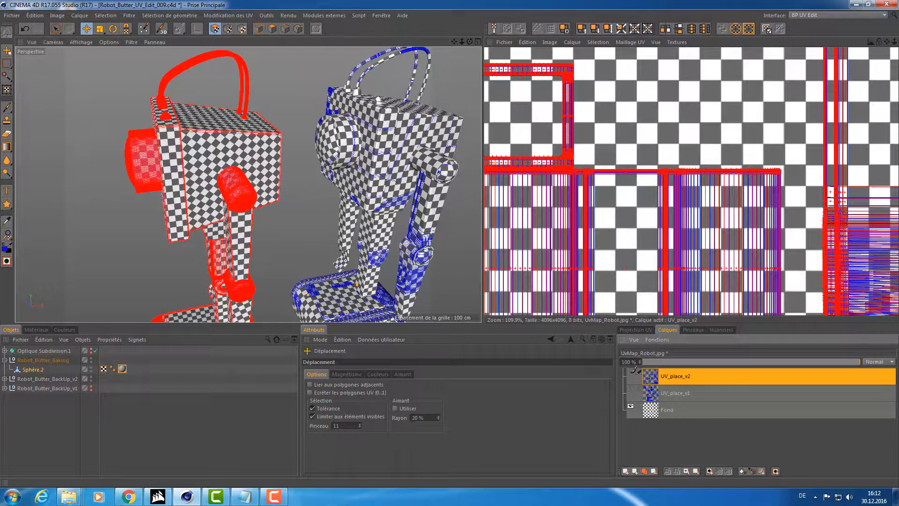
click(630, 391)
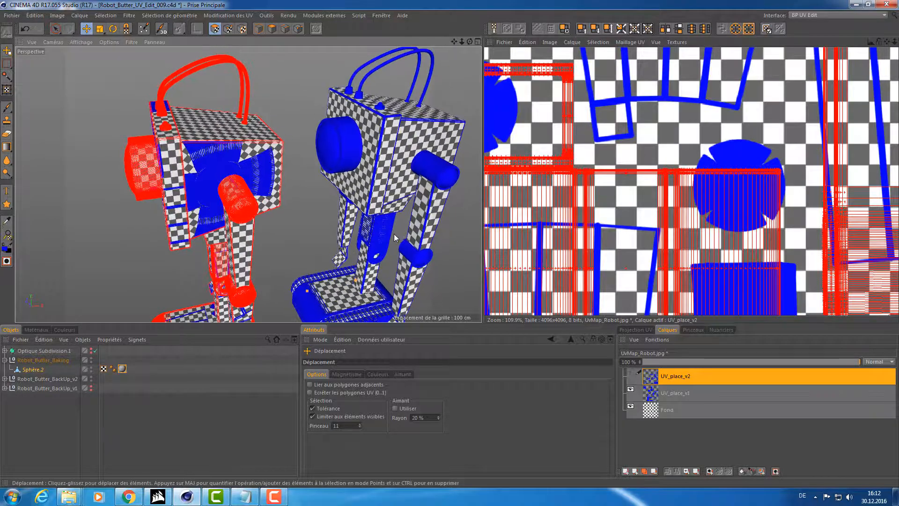
scroll(406, 136, down, 5)
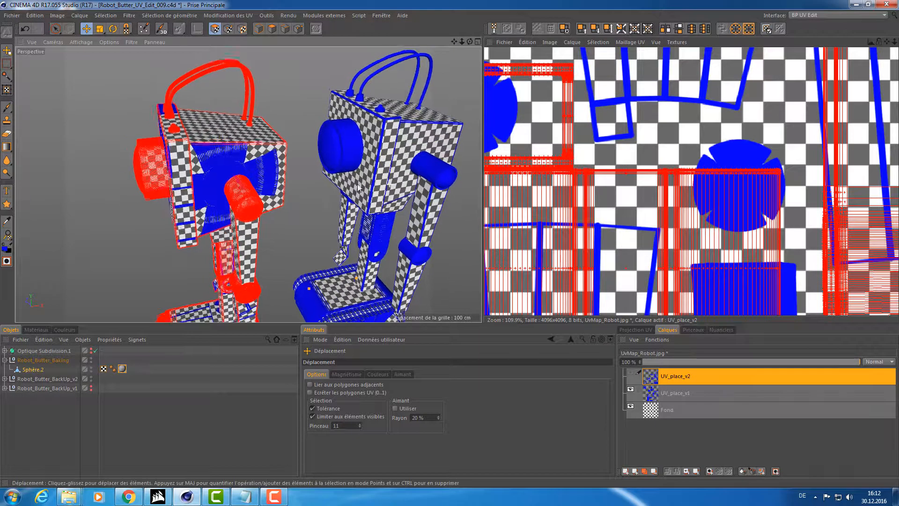
scroll(691, 180, down, 6)
scroll(691, 181, down, 3)
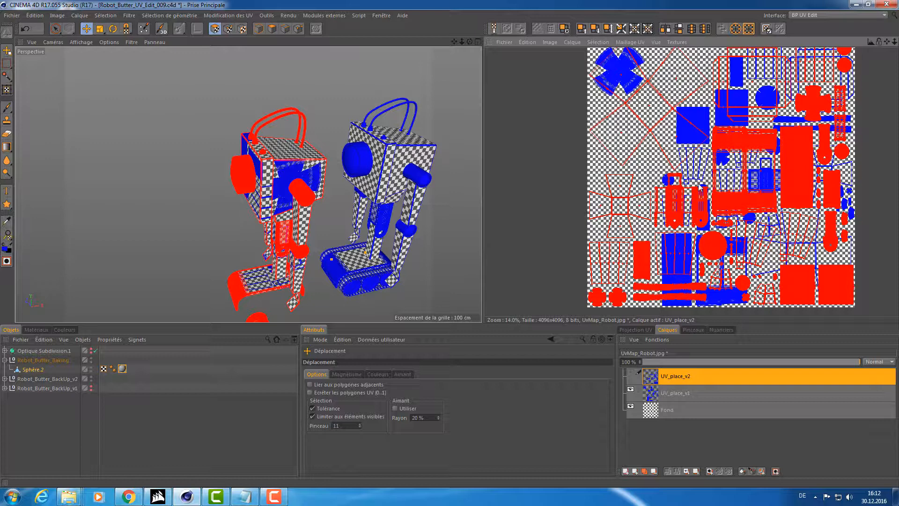
middle_drag(700, 186, 660, 226)
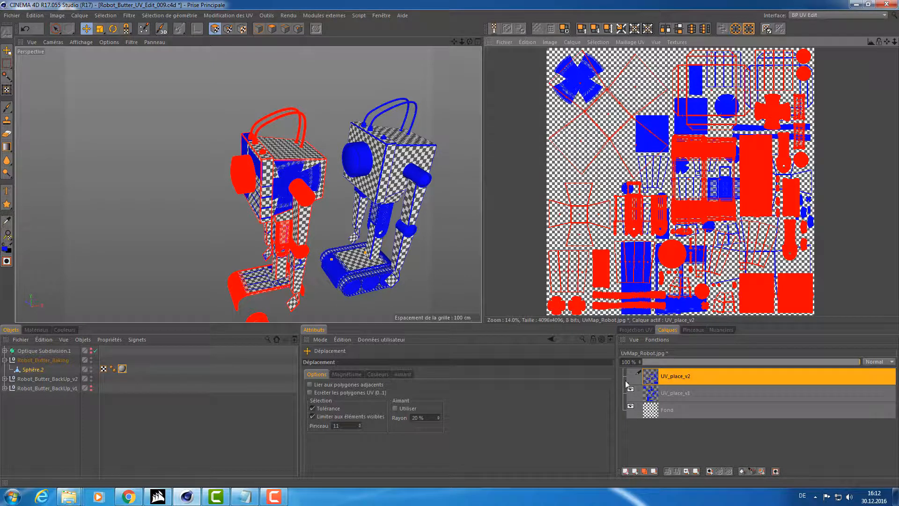
Step: Hide the UV_place_v1 layer, show UV_place_v2 again, and save the scene together with the UvMap_Robot.jpg texture
click(630, 392)
click(630, 375)
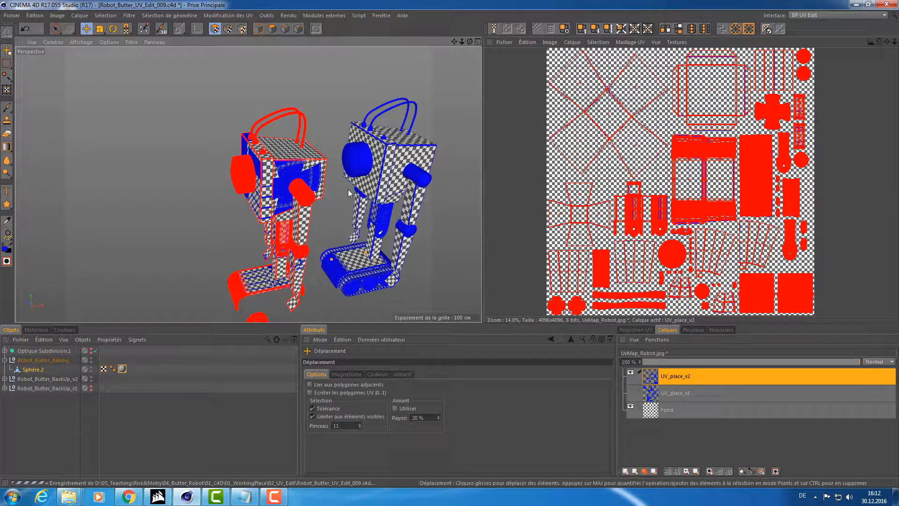
key(ctrl+s)
click(427, 282)
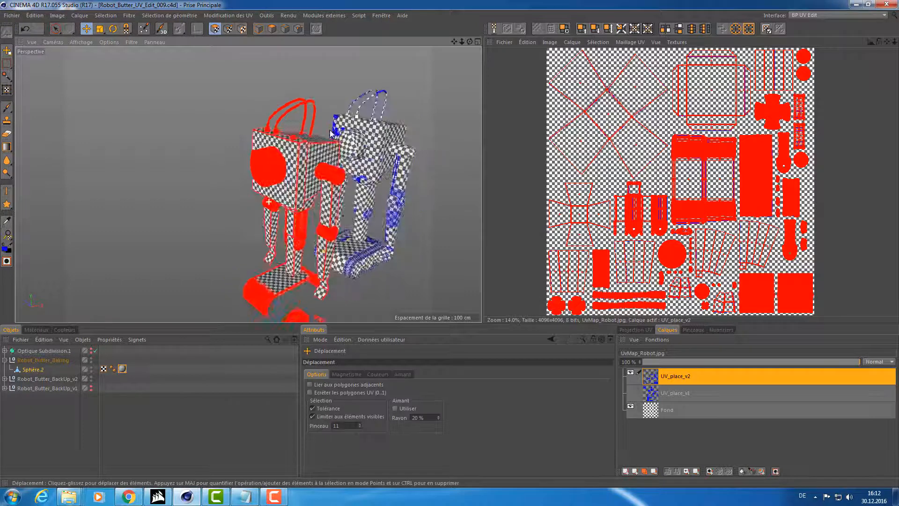